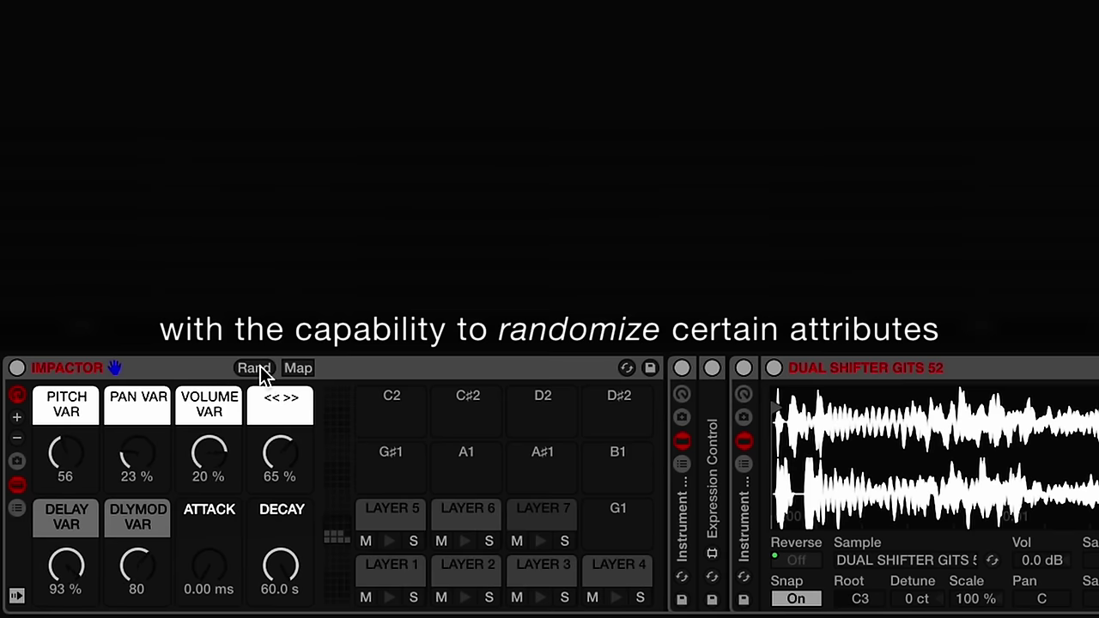
# - Randomize the Impactor macros repeatedly until PITCH VAR reads 103, PAN VAR 100 % and VOLUME VAR 82 %
pyautogui.click(260, 366)
pyautogui.click(260, 366)
pyautogui.click(260, 366)
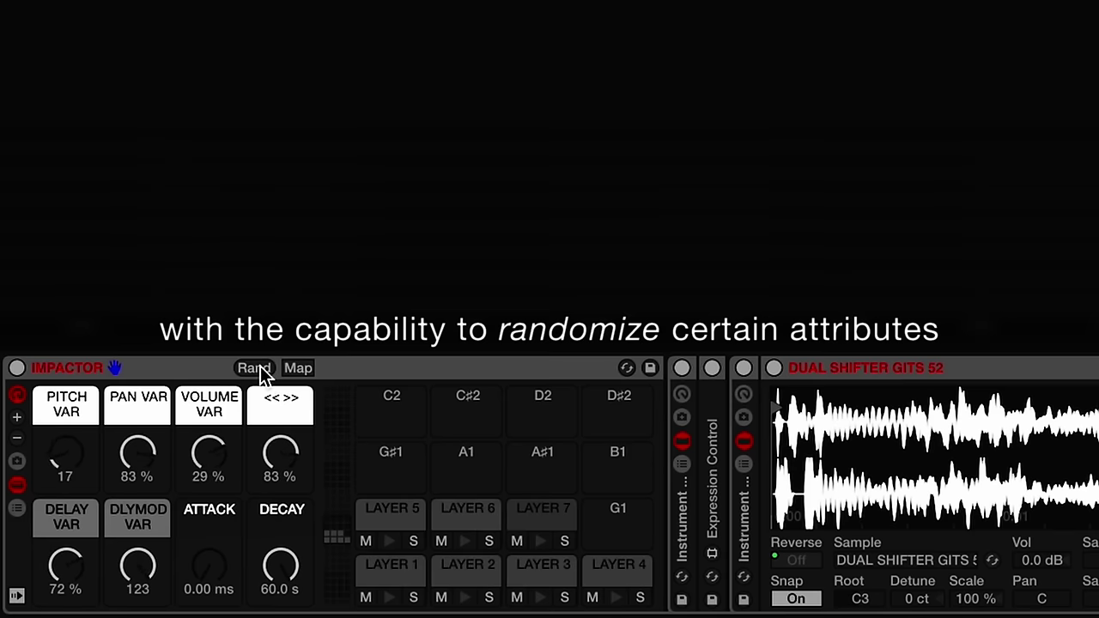
pyautogui.click(260, 365)
pyautogui.click(255, 367)
pyautogui.click(254, 368)
pyautogui.click(254, 368)
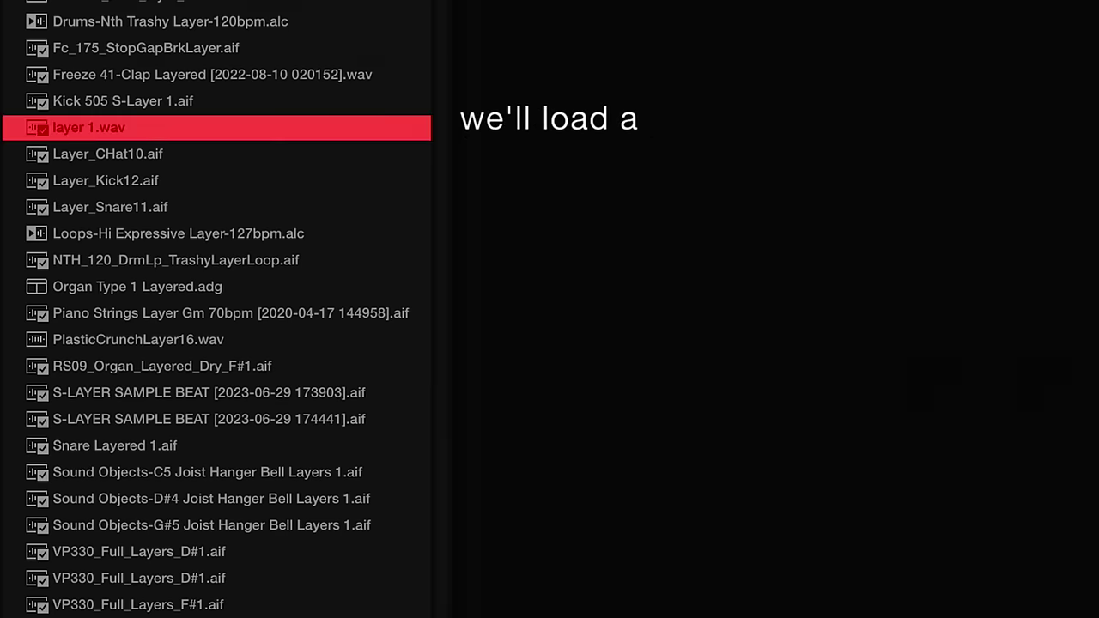
# - Load layer 1.wav onto an empty MIDI track and convert its Simpler into a Sampler
pyautogui.moveTo(111, 129); pyautogui.dragTo(338, 503)
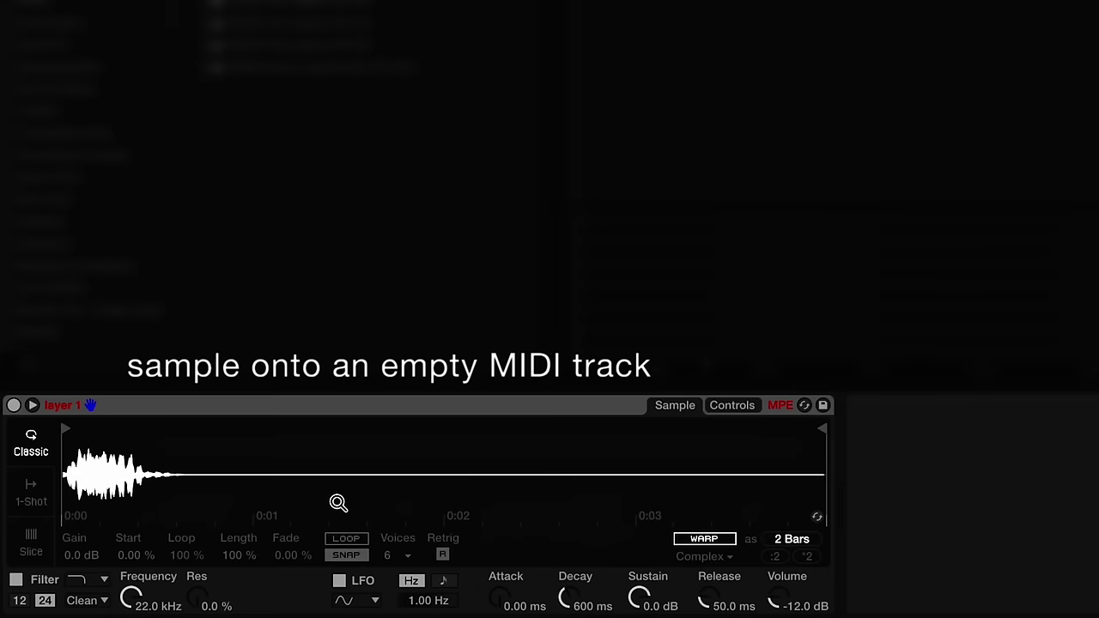
pyautogui.rightClick(342, 411)
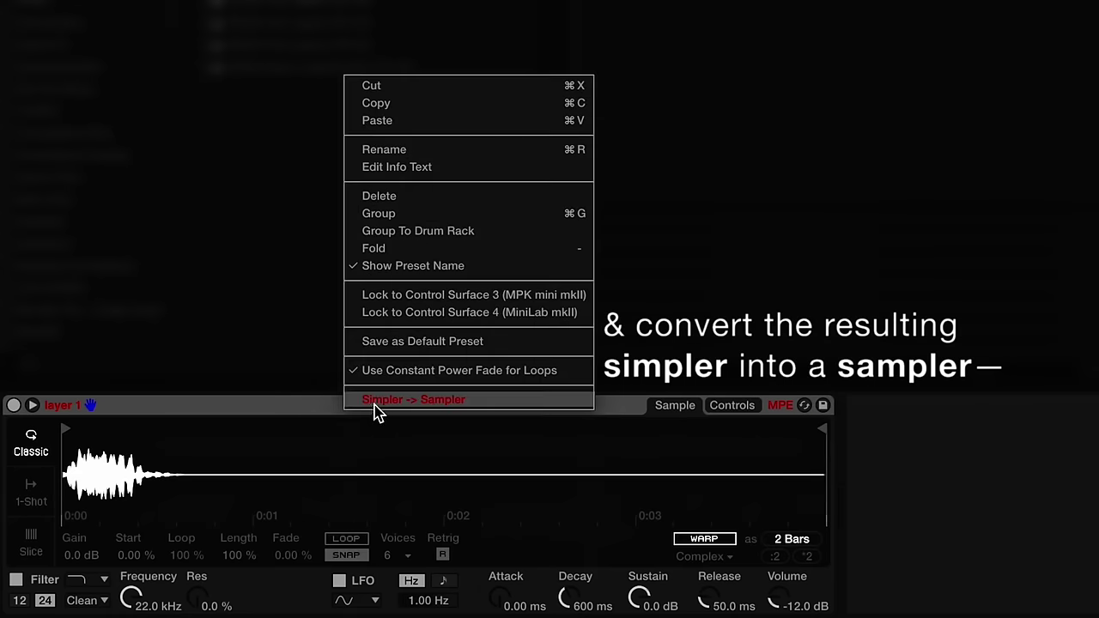
pyautogui.click(378, 403)
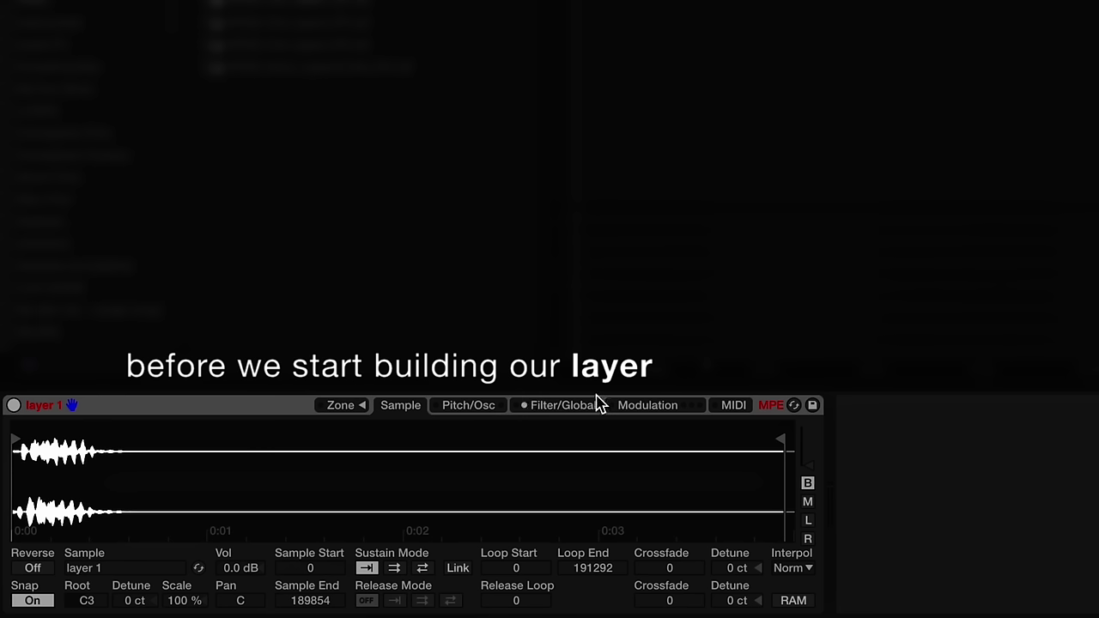
# - Reset the Sampler's volume to 0.00 dB and Vol<Vel to 0.0 %
pyautogui.click(565, 407)
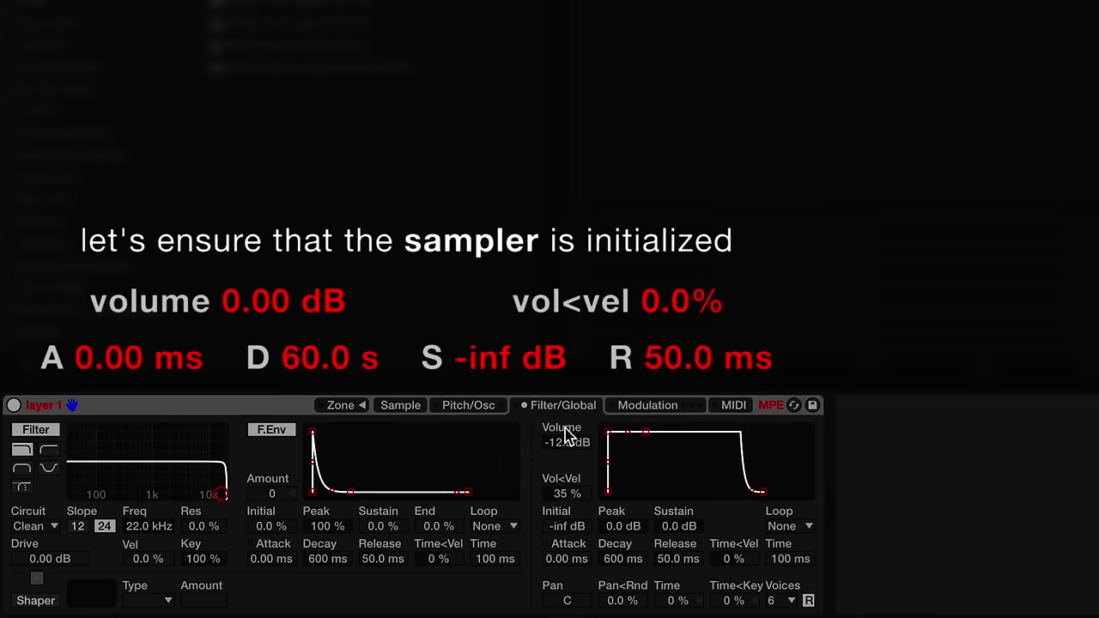
pyautogui.click(569, 441)
pyautogui.press('Delete')
pyautogui.click(564, 493)
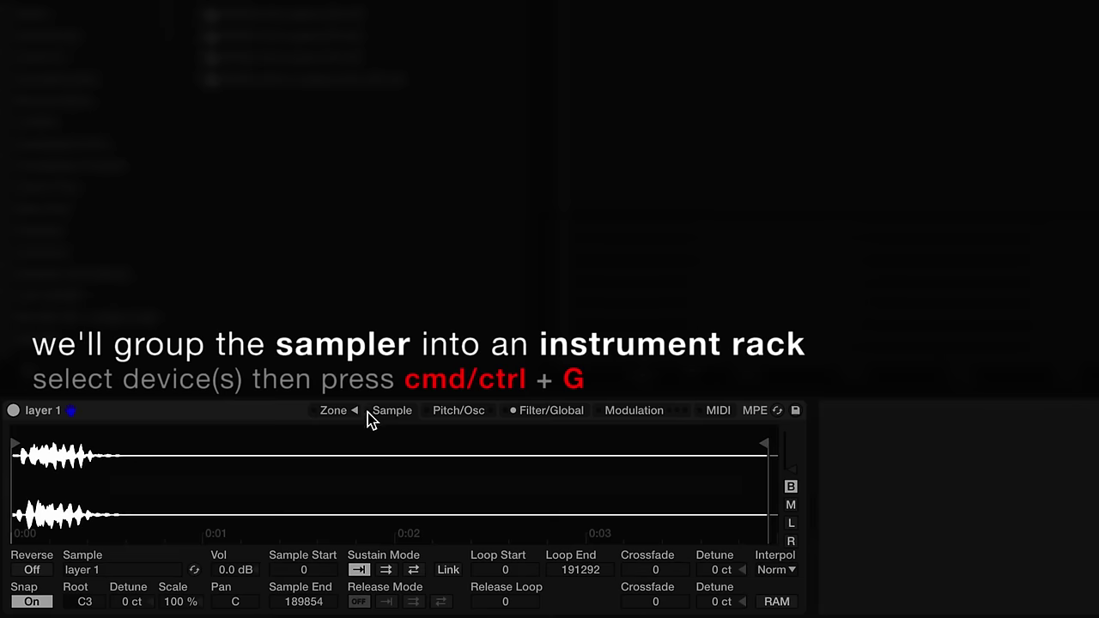
# - Group the Sampler into an Instrument Rack, map transpose to Macro 1 named PITCH VAR, and test it
pyautogui.click(252, 417)
pyautogui.hotkey('ctrl', 'g')
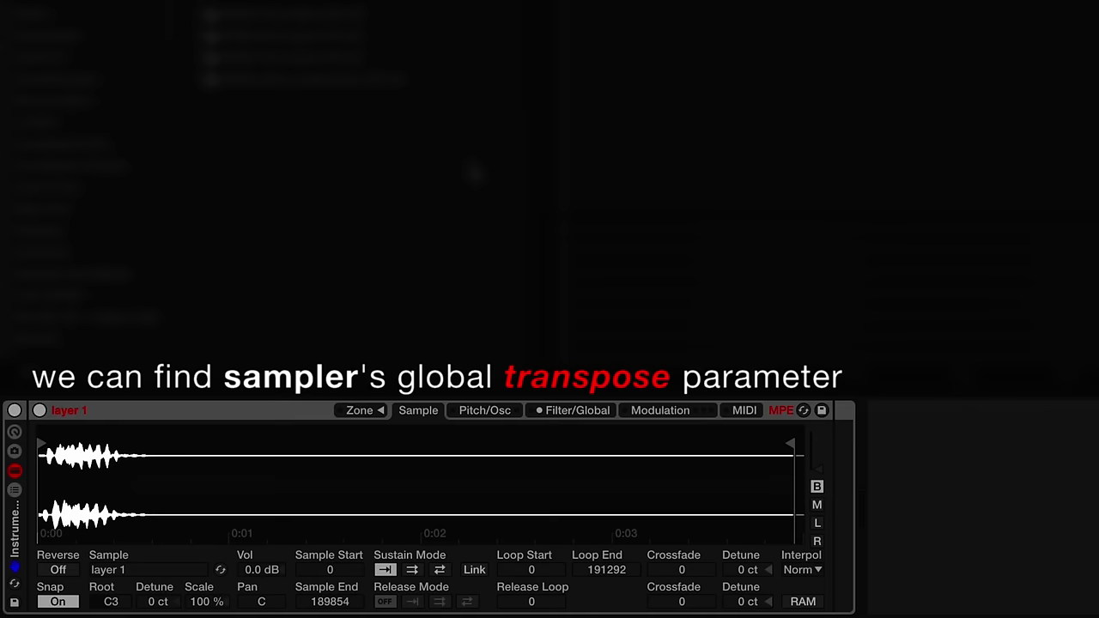
pyautogui.click(508, 414)
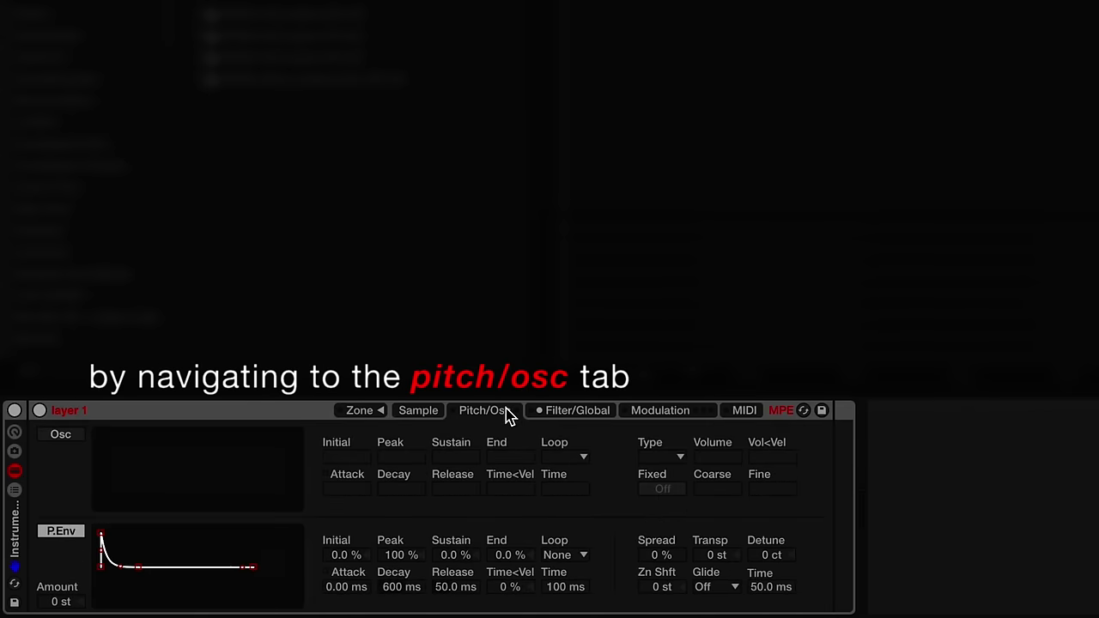
pyautogui.click(14, 434)
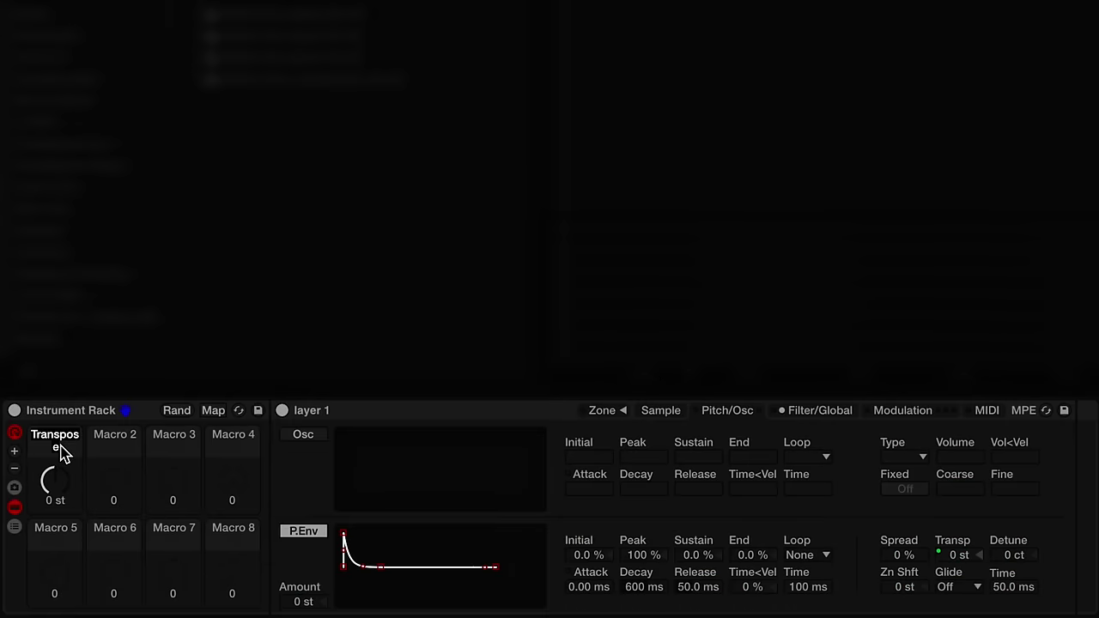
pyautogui.write('PITCH VAR')
pyautogui.click(661, 410)
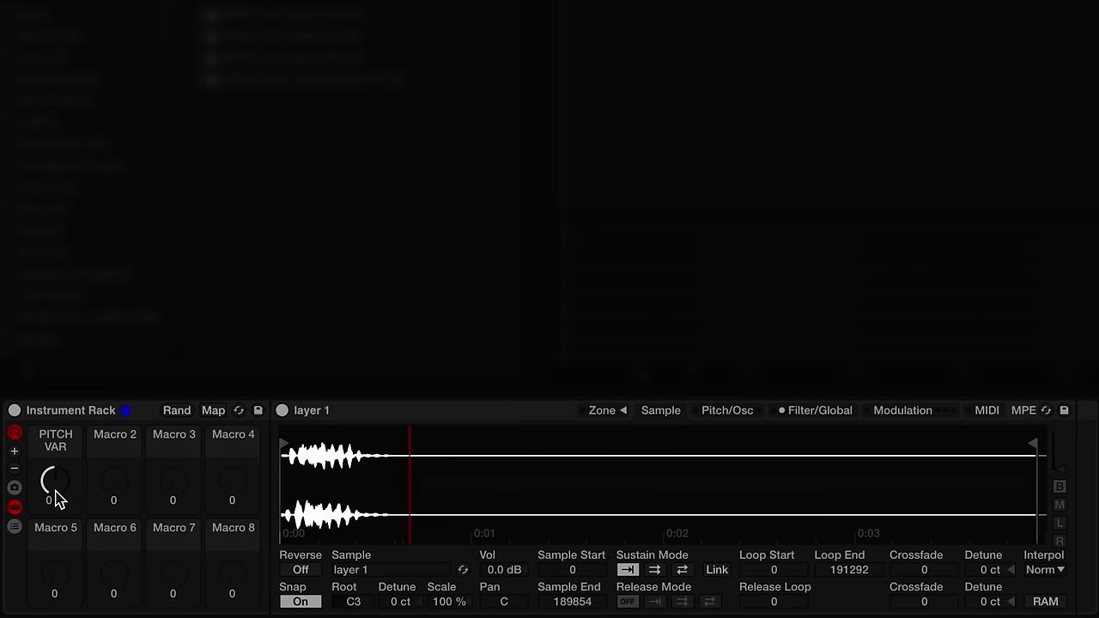
pyautogui.moveTo(55, 496)
pyautogui.mouseDown()
pyautogui.moveTo(55, 443)
pyautogui.moveTo(55, 510)
pyautogui.mouseUp()
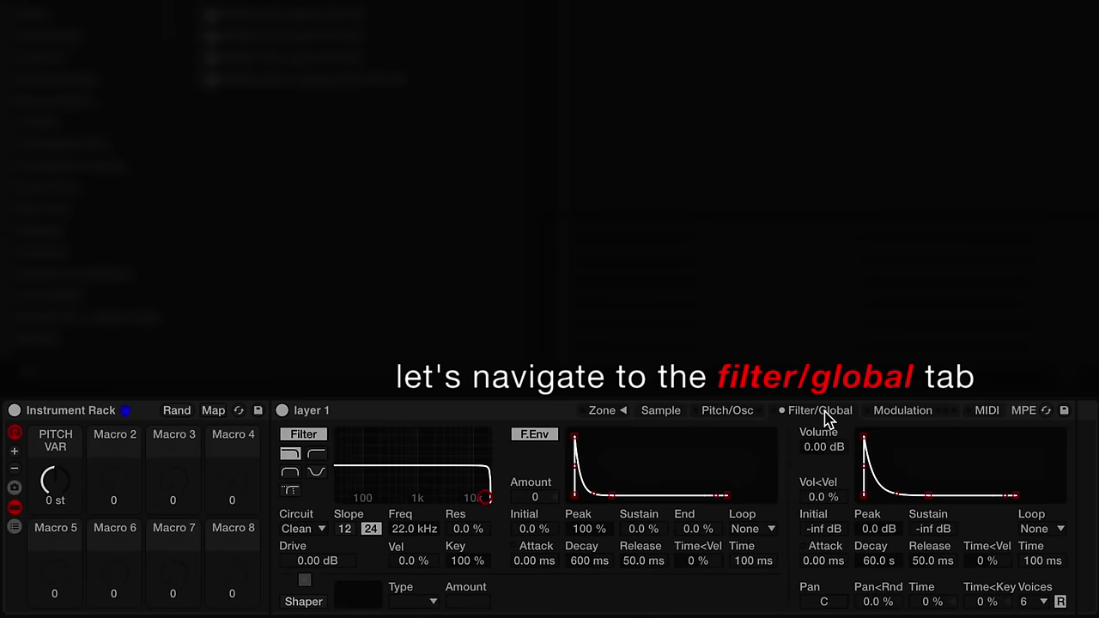
# - Map the Sampler's Pan<Rnd to the second macro and set that macro back to 0.0 %
pyautogui.click(213, 413)
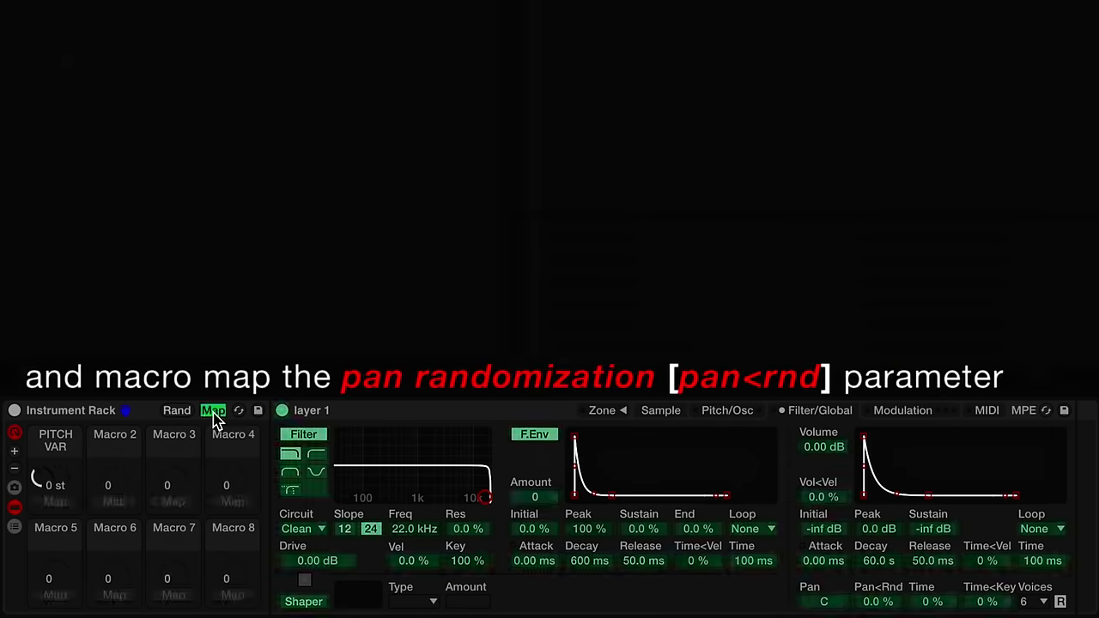
pyautogui.click(889, 603)
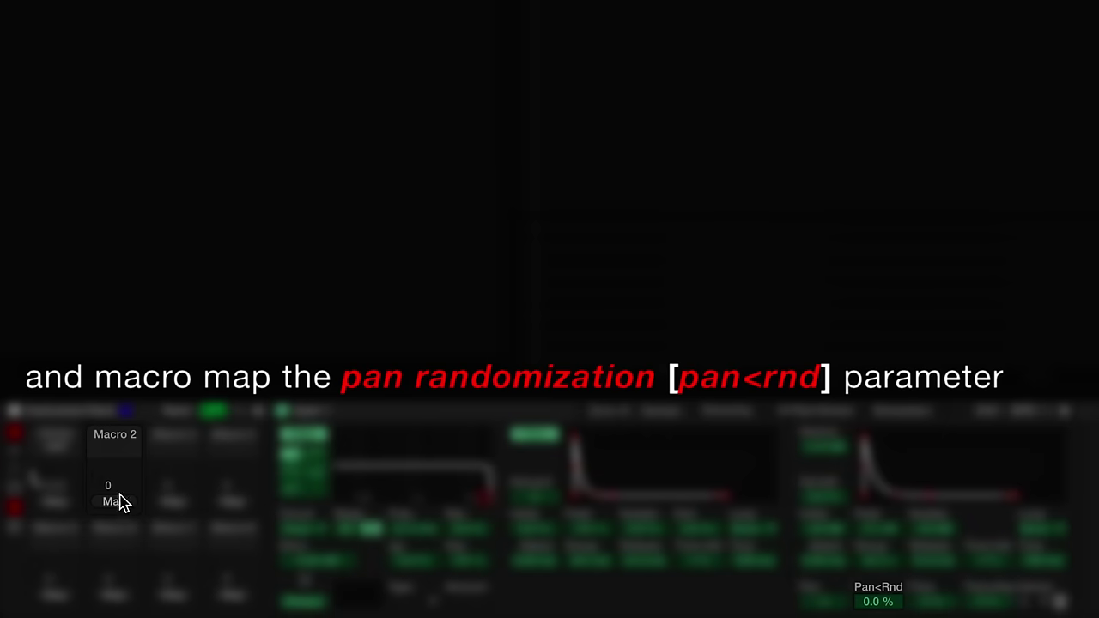
pyautogui.click(119, 501)
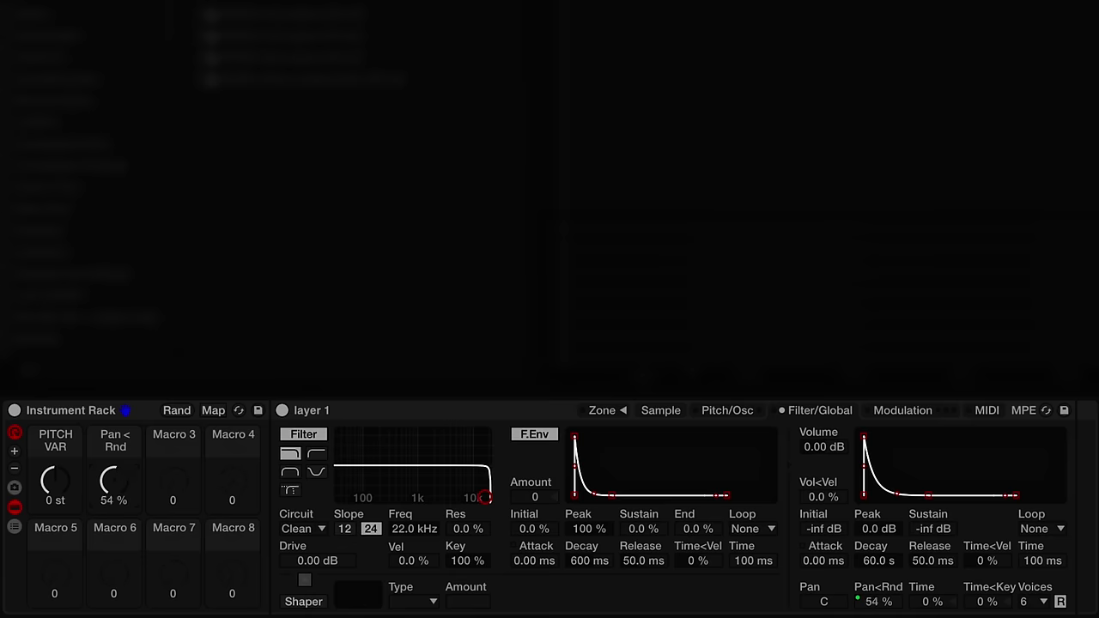
pyautogui.moveTo(115, 481); pyautogui.dragTo(121, 612)
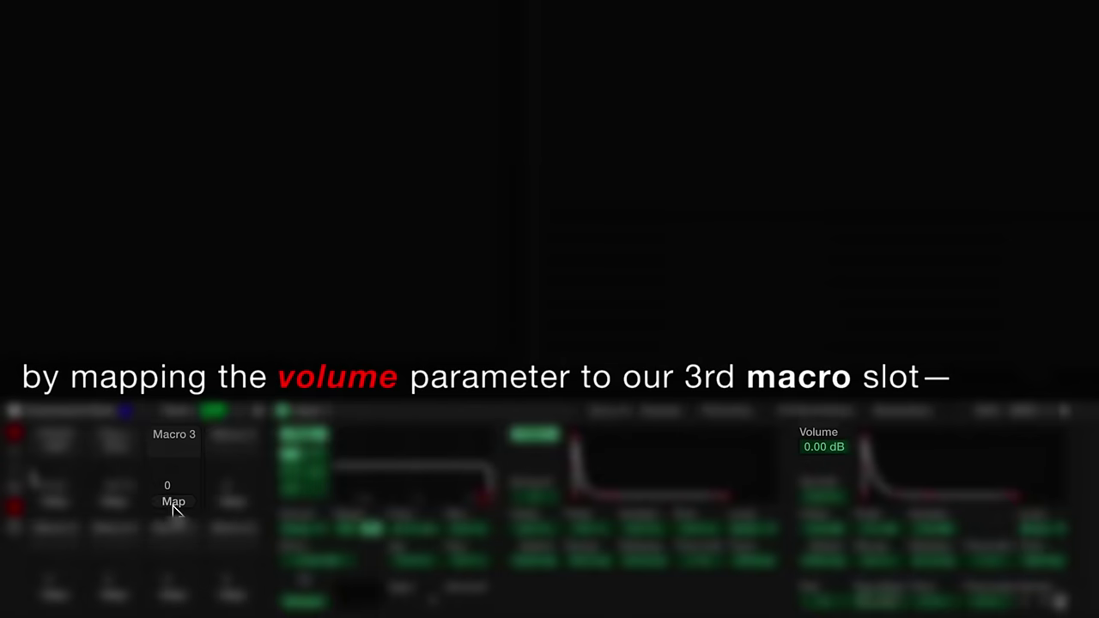
# - Map the Sampler volume to the third macro with its mapping minimum set to -12 dB
pyautogui.click(174, 503)
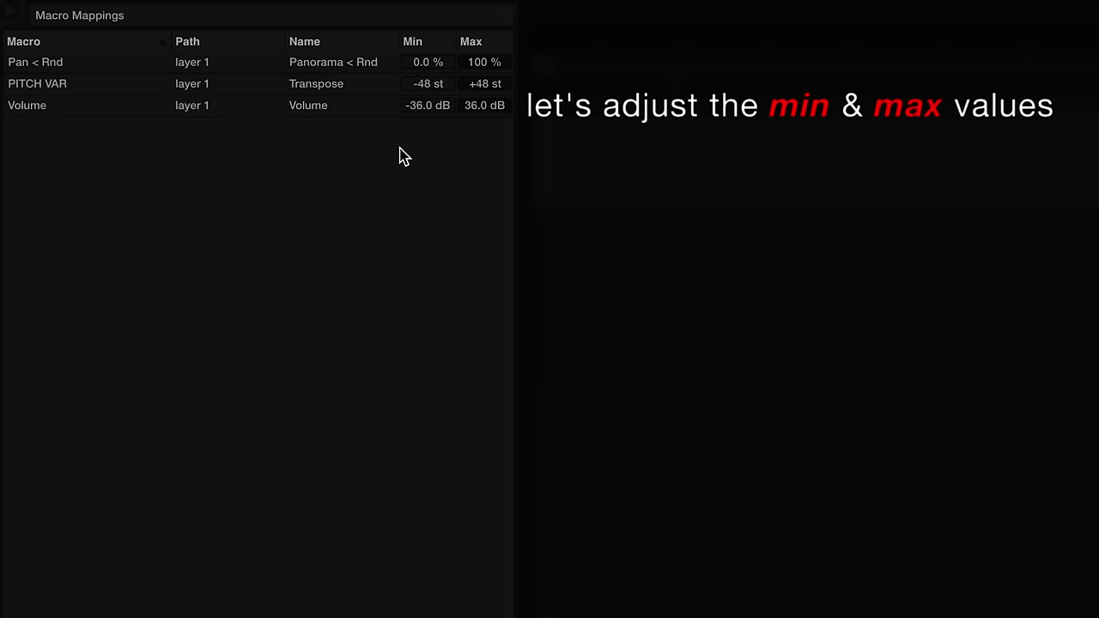
pyautogui.click(428, 107)
pyautogui.write('-12')
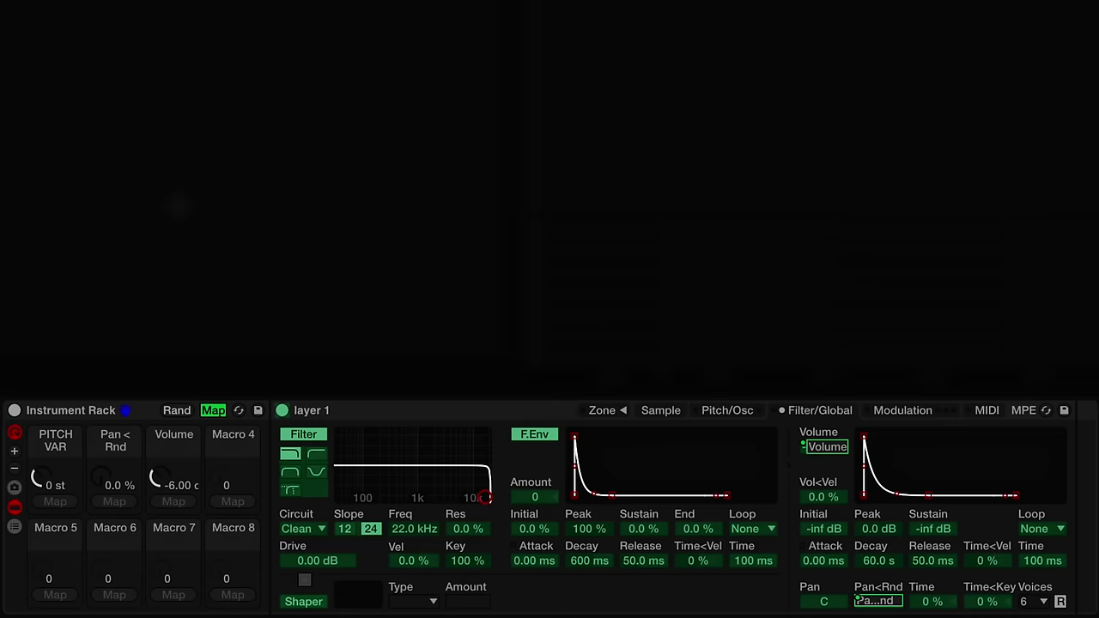
pyautogui.click(214, 416)
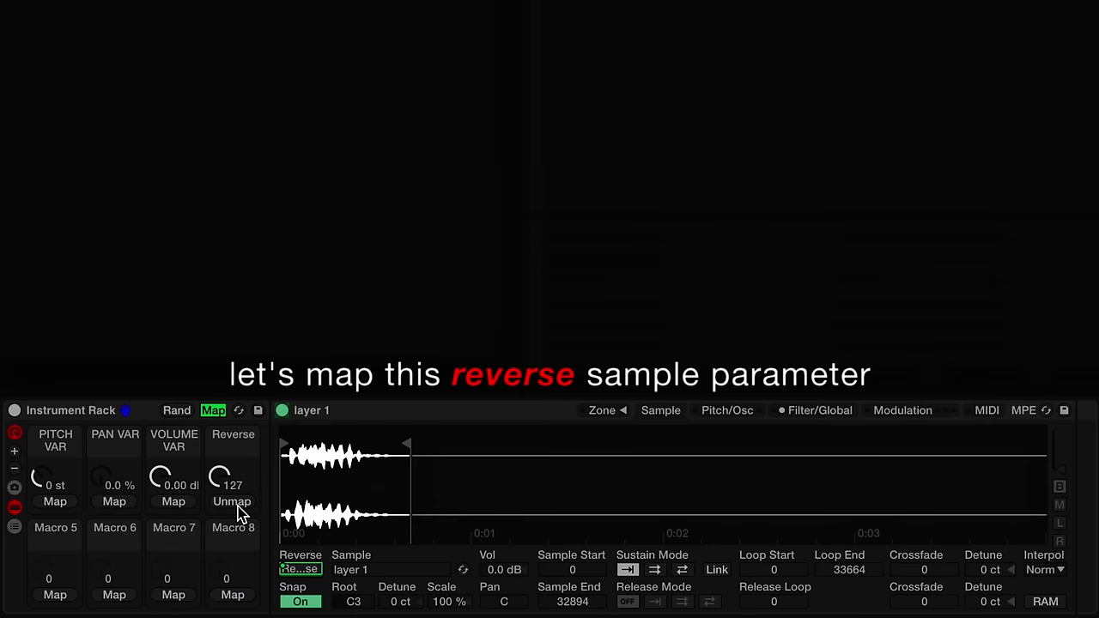
# - Rename the fourth macro '<< >>' and turn it to 127 to switch sample Reverse on
pyautogui.click(240, 451)
pyautogui.hotkey('ctrl', 'r')
pyautogui.write('<<')
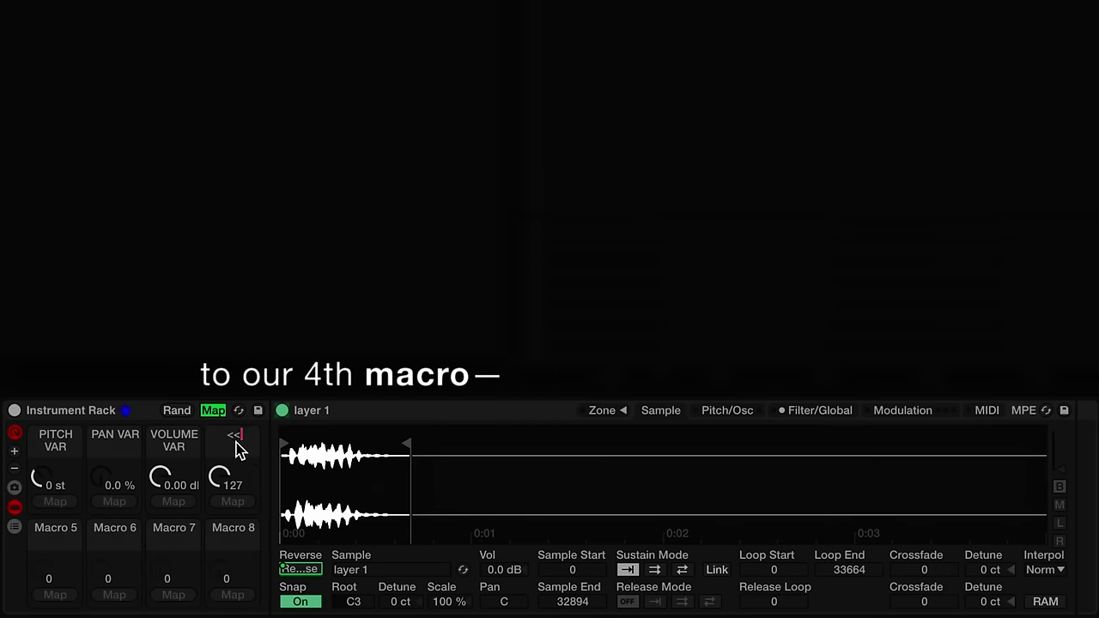
pyautogui.click(215, 412)
pyautogui.moveTo(232, 481); pyautogui.dragTo(232, 524)
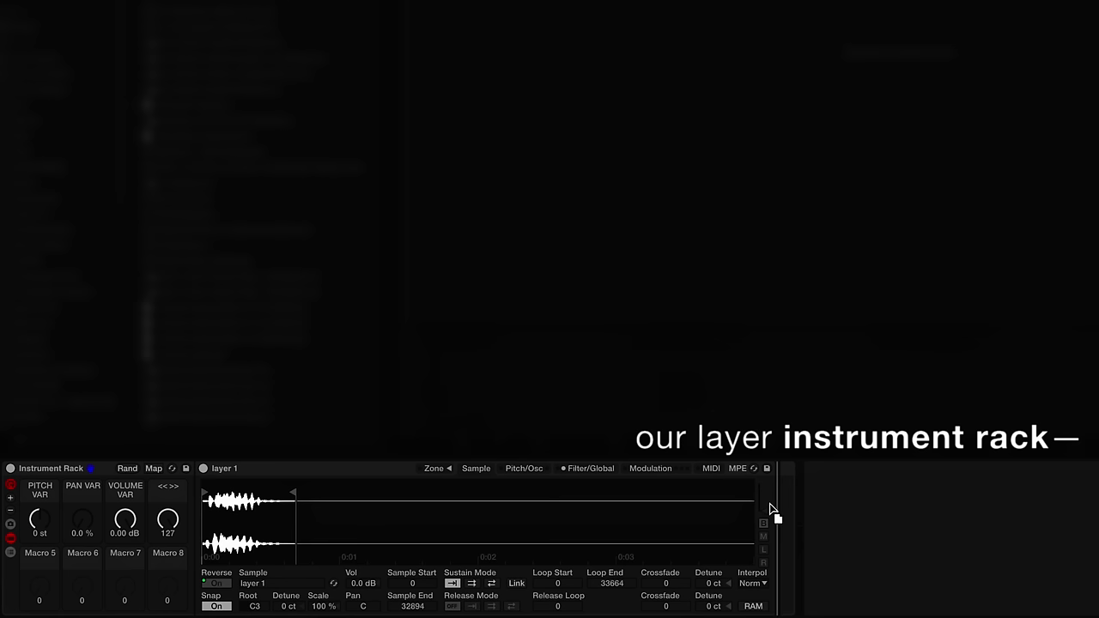
# - Add a Delay after the rack in time mode with 0% feedback, 100% dry/wet and filter off
pyautogui.moveTo(767, 510); pyautogui.dragTo(770, 502)
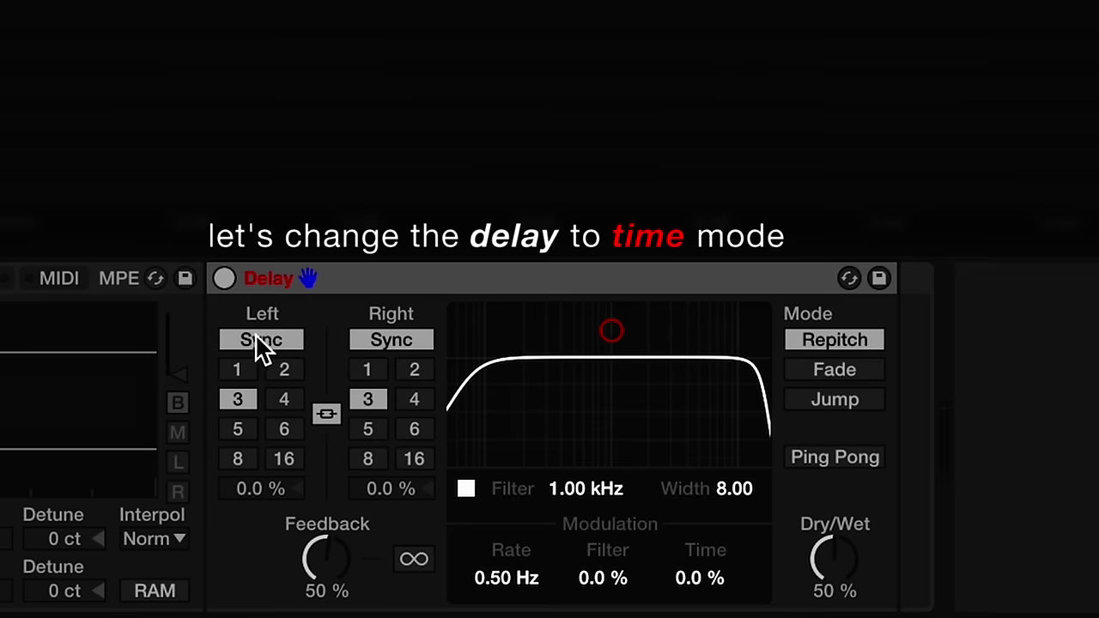
pyautogui.click(256, 340)
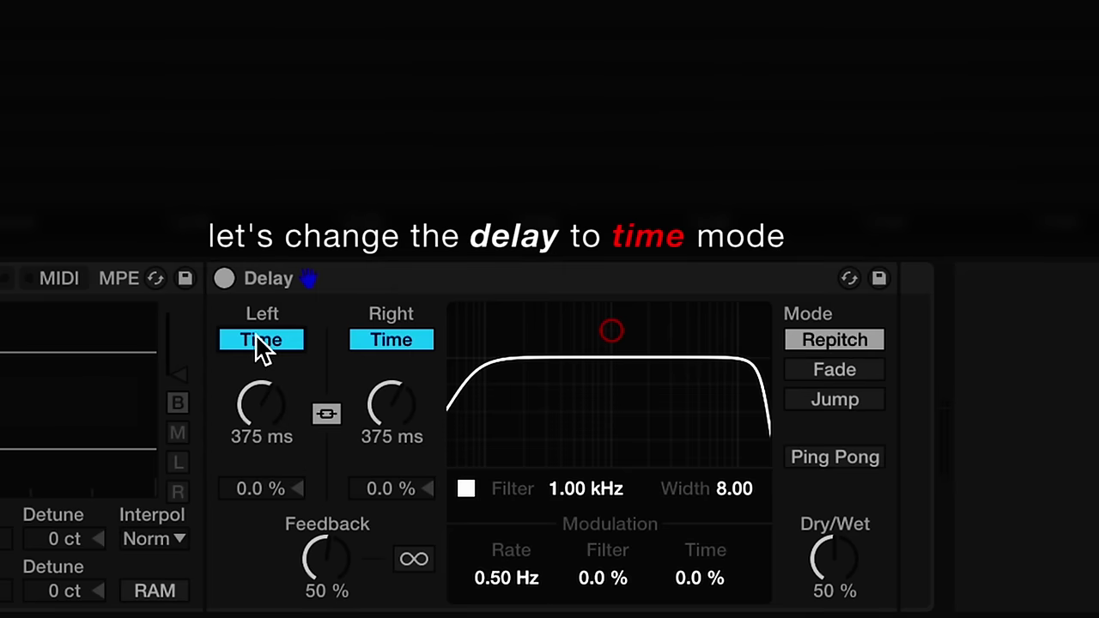
pyautogui.moveTo(339, 567); pyautogui.dragTo(339, 605)
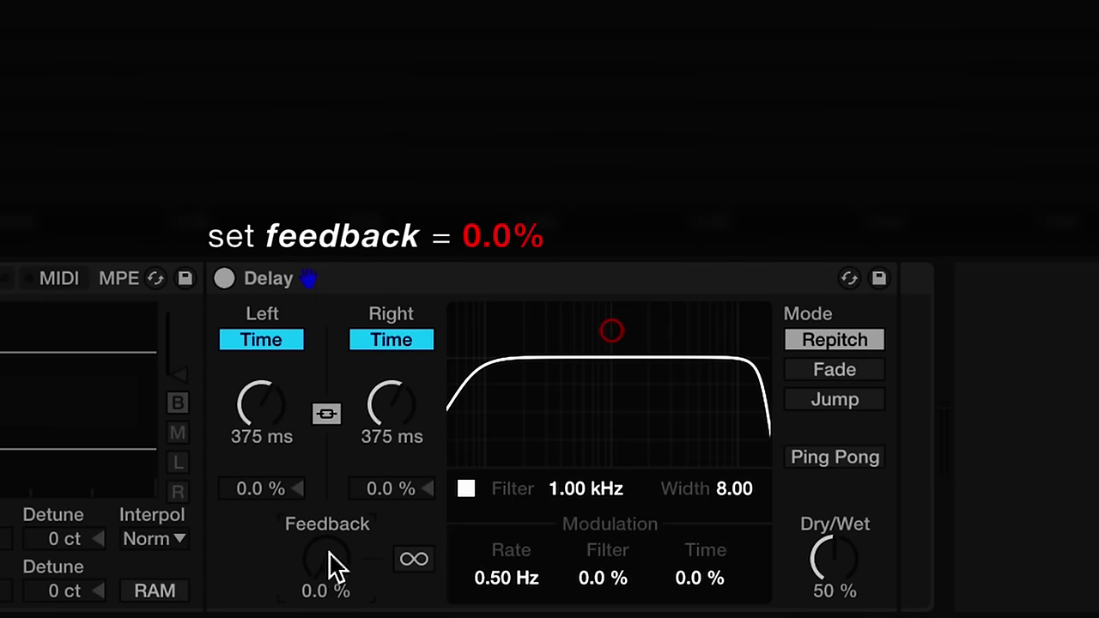
pyautogui.moveTo(863, 553); pyautogui.dragTo(863, 507)
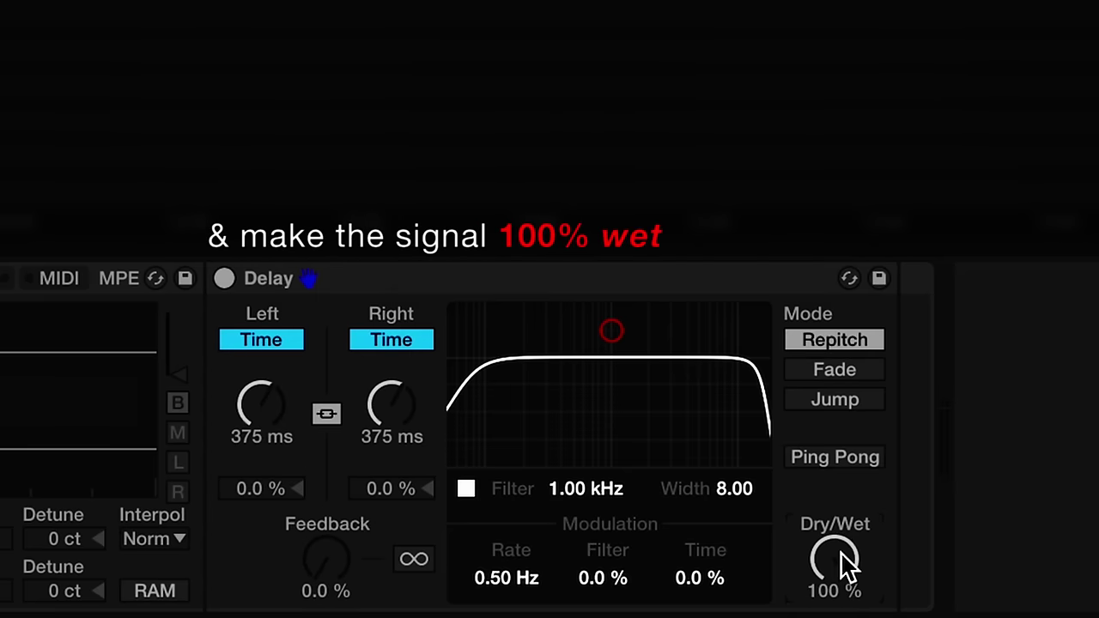
pyautogui.click(466, 489)
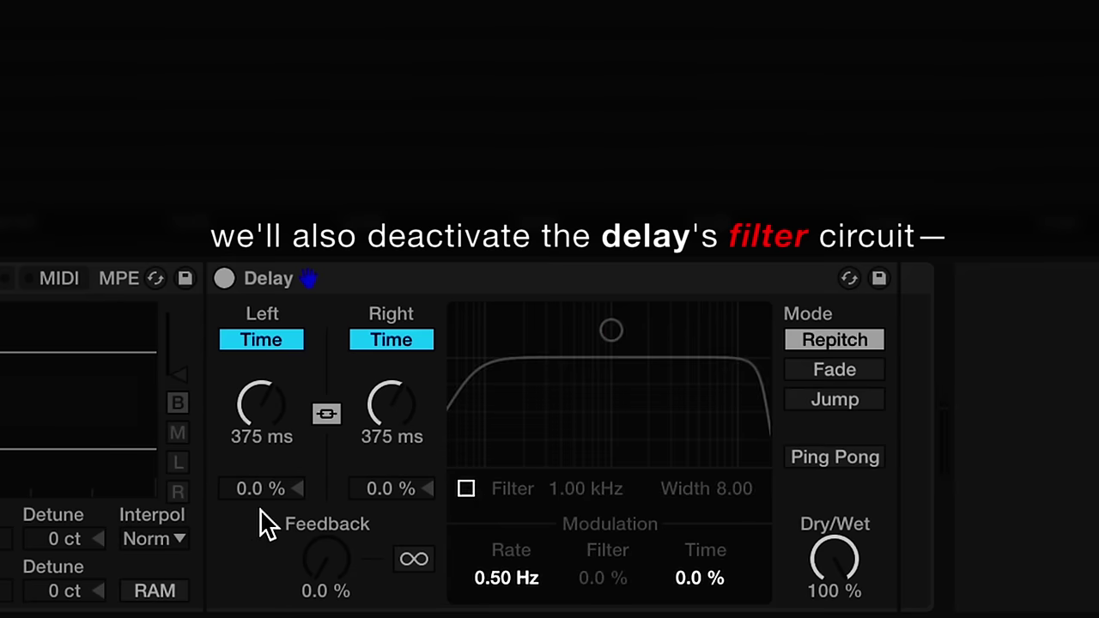
pyautogui.moveTo(261, 404); pyautogui.dragTo(261, 378)
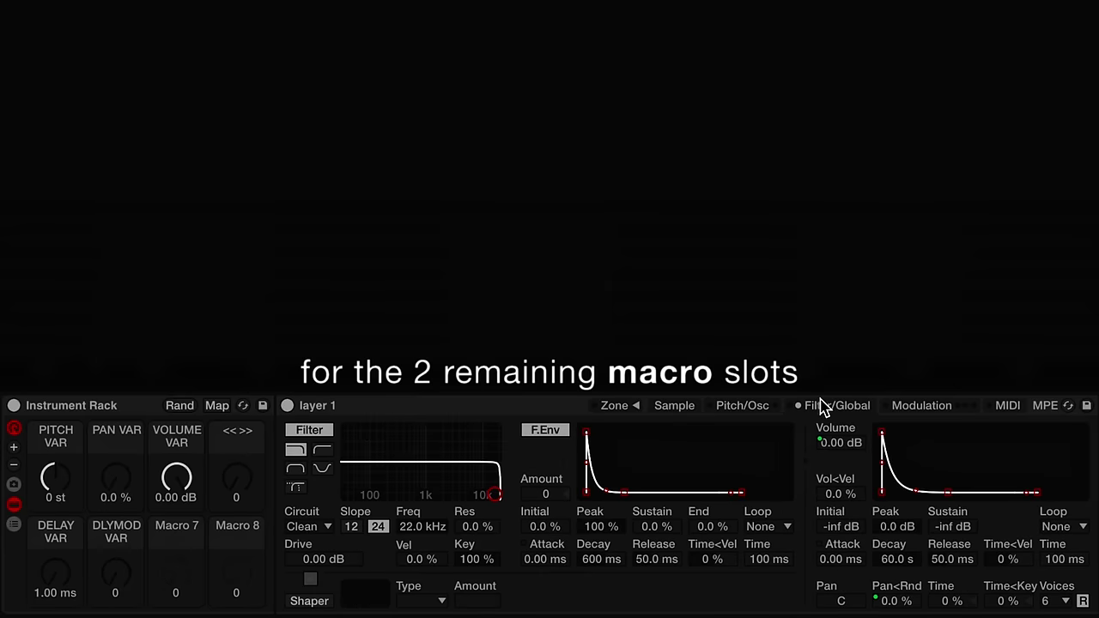
# - Turn on the Instrument Rack's macro mapping mode for the ATTACK and DECAY assignments
pyautogui.click(217, 408)
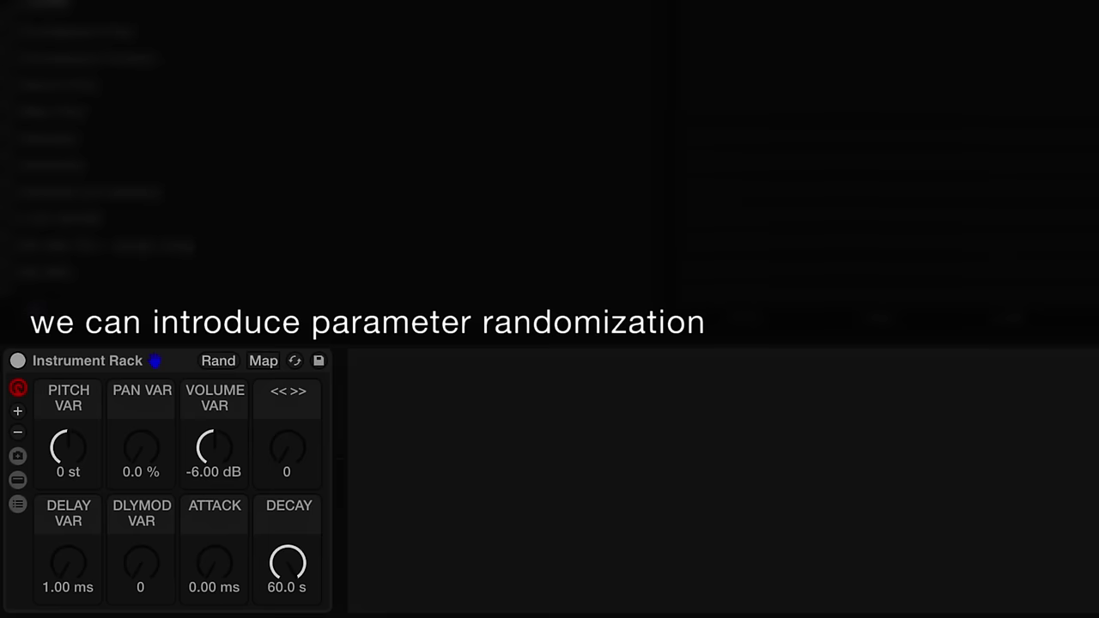
# - Add Expression Control before the Instrument Rack and set the first slot's input source to Random
pyautogui.moveTo(34, 481); pyautogui.dragTo(33, 479)
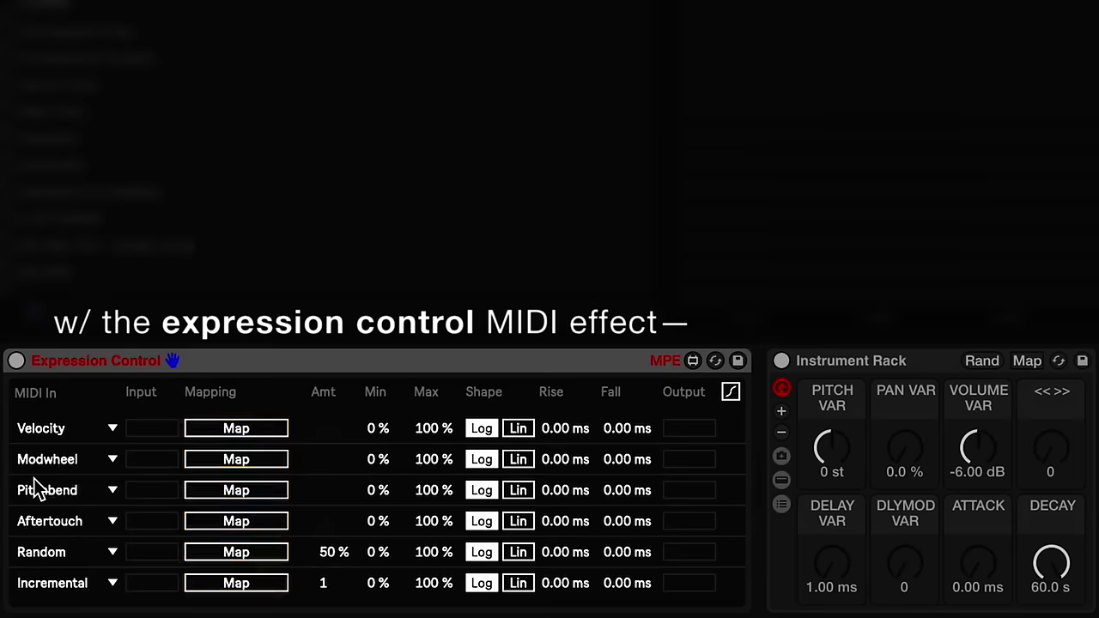
pyautogui.click(78, 434)
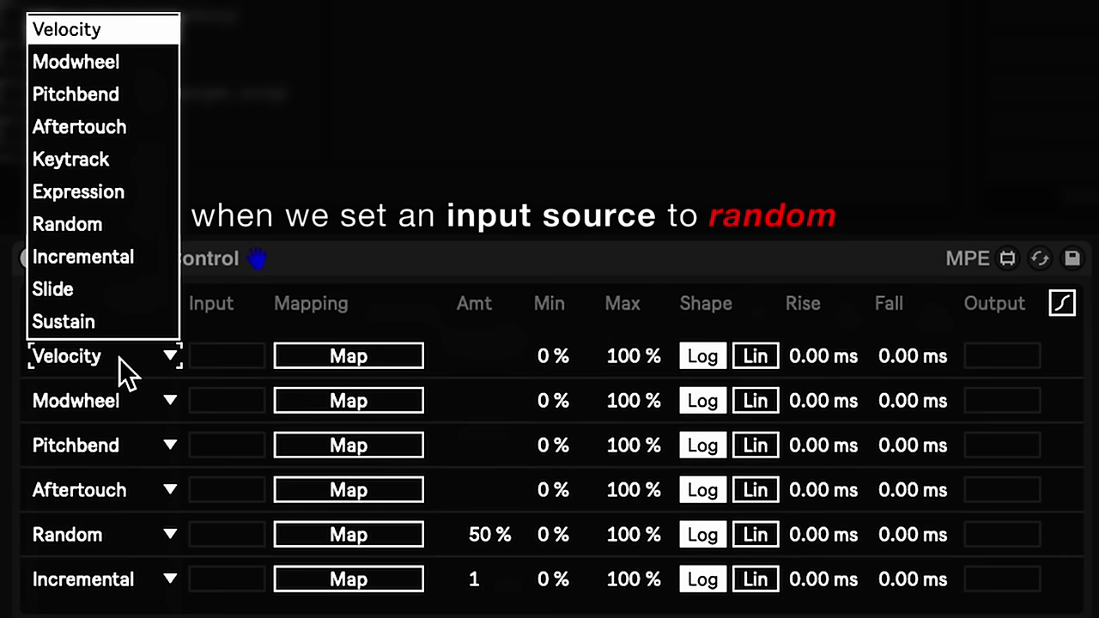
pyautogui.click(100, 219)
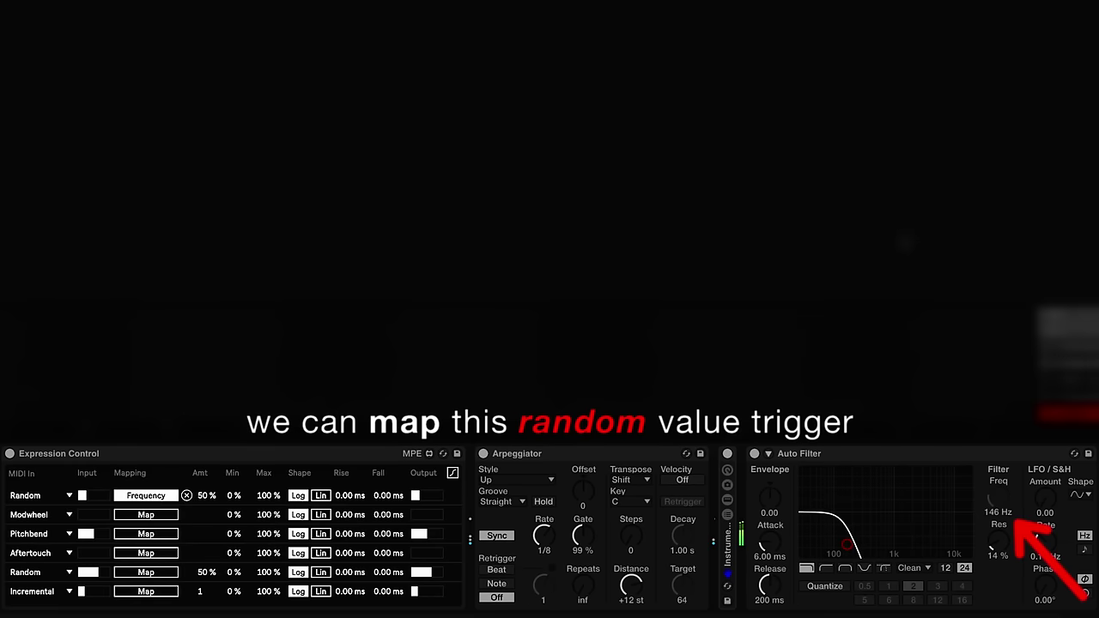
# - Replace the first slot's Frequency mapping with a new mapping to Arpeggiator Rate
pyautogui.click(187, 496)
pyautogui.click(150, 495)
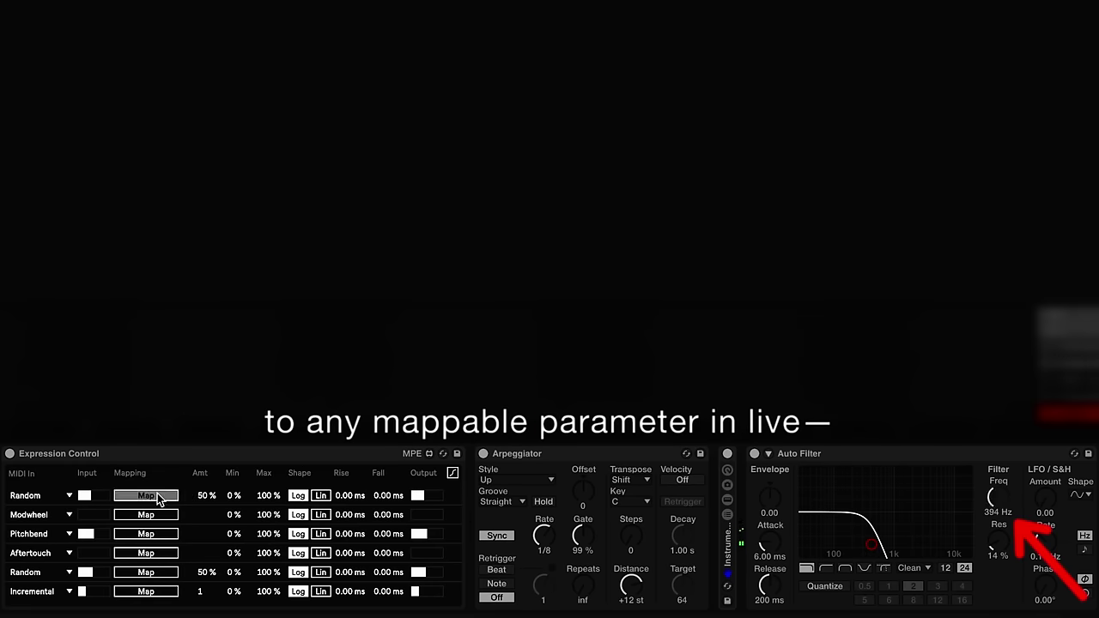
pyautogui.click(538, 536)
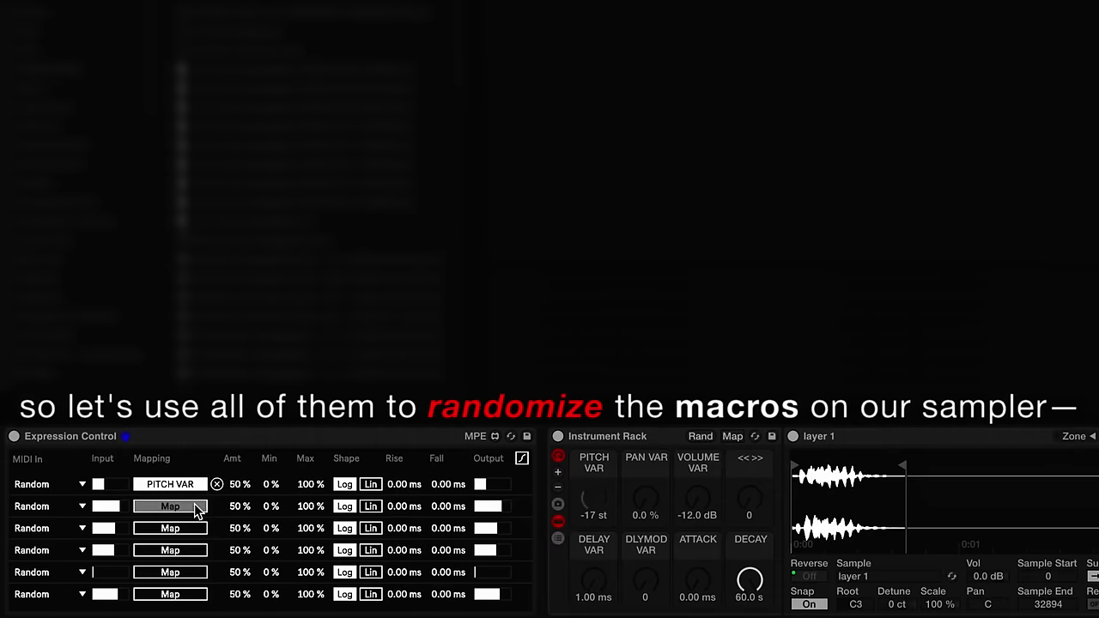
# - Map Expression Control slots two to six to PAN VAR, VOLUME VAR, << >>, DELAY VAR and DLYMOD VAR
pyautogui.click(658, 500)
pyautogui.click(187, 527)
pyautogui.click(698, 498)
pyautogui.click(170, 550)
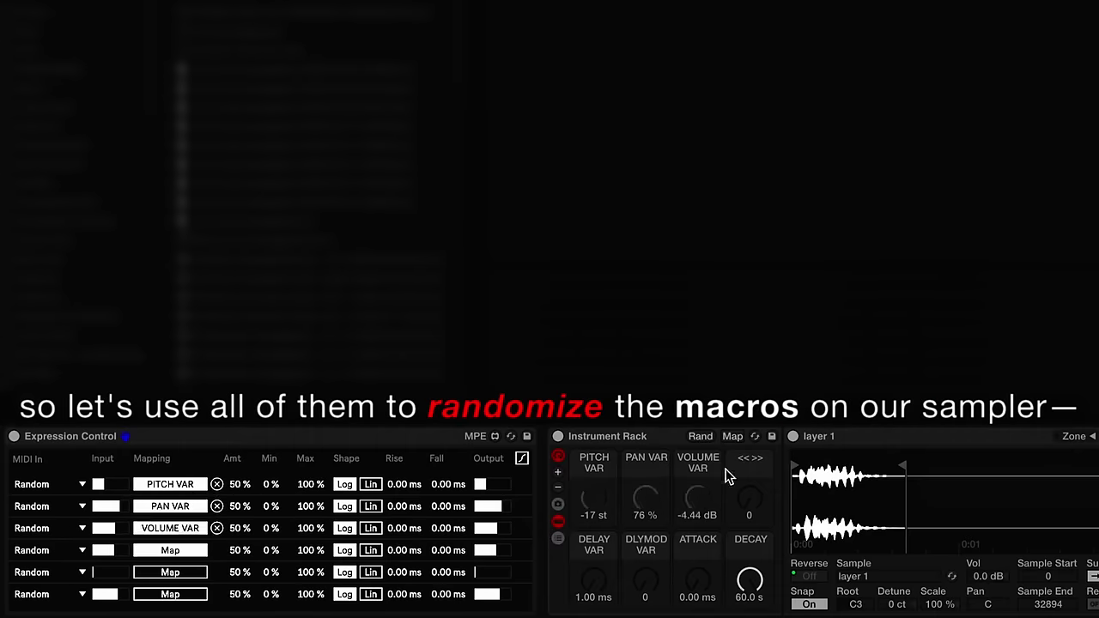
pyautogui.click(750, 499)
pyautogui.click(176, 572)
pyautogui.click(593, 577)
pyautogui.click(170, 594)
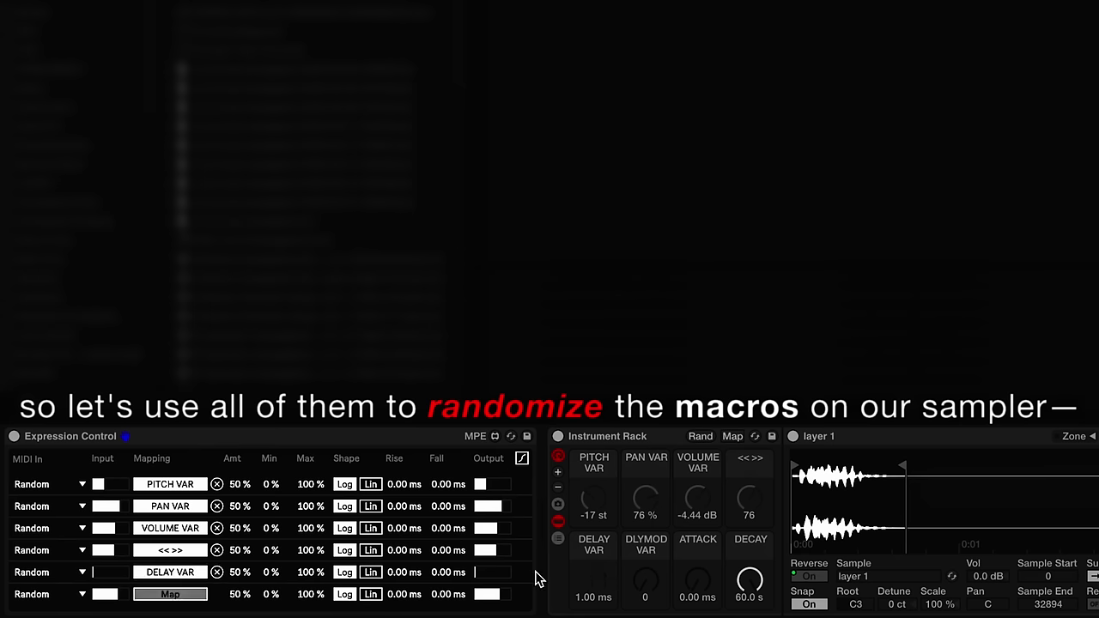
pyautogui.click(646, 578)
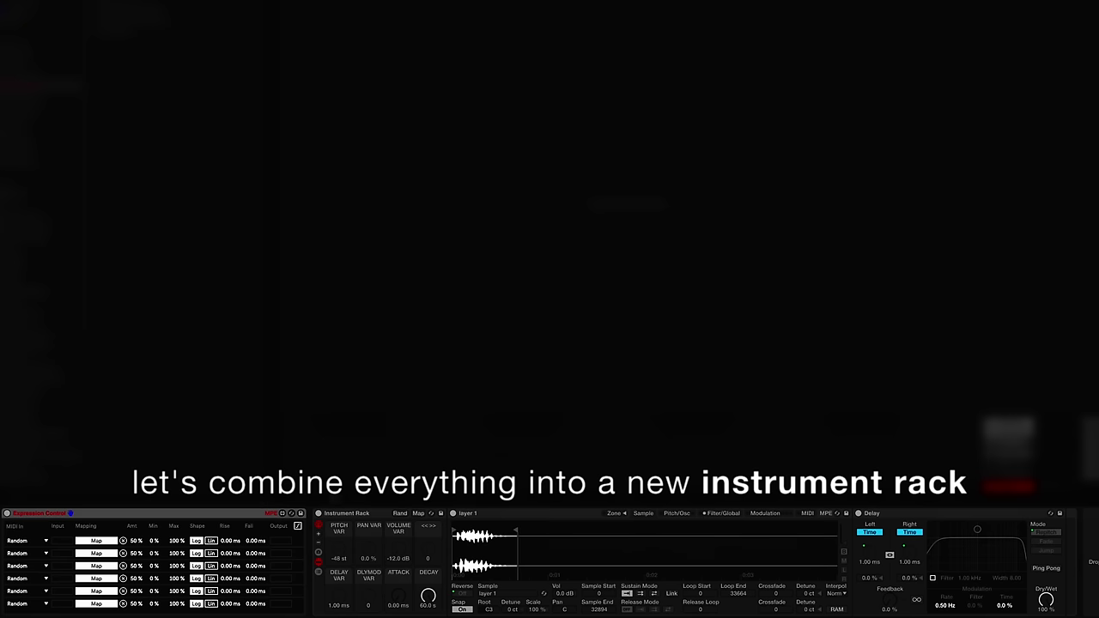
# - Group Expression Control and the layer rack into a new Instrument Rack, naming Macro 1 'PITCH VAR'
pyautogui.keyDown('shift'); pyautogui.click(347, 515); pyautogui.keyUp('shift')
pyautogui.hotkey('ctrl', 'g')
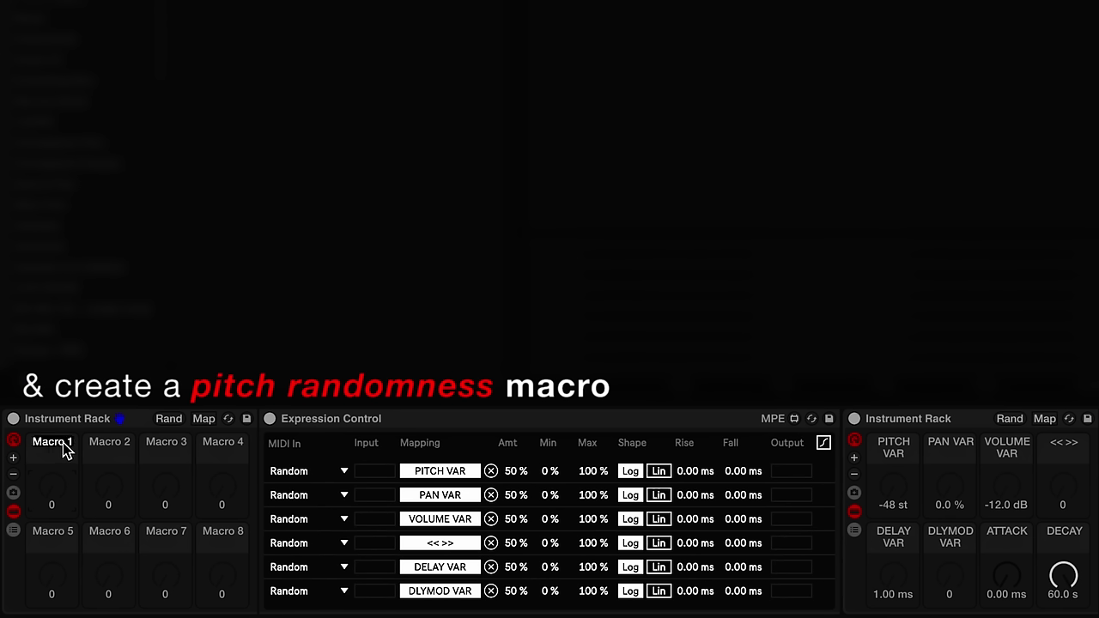
pyautogui.hotkey('ctrl', 'r')
pyautogui.write('PITCH VAR')
pyautogui.press('Return')
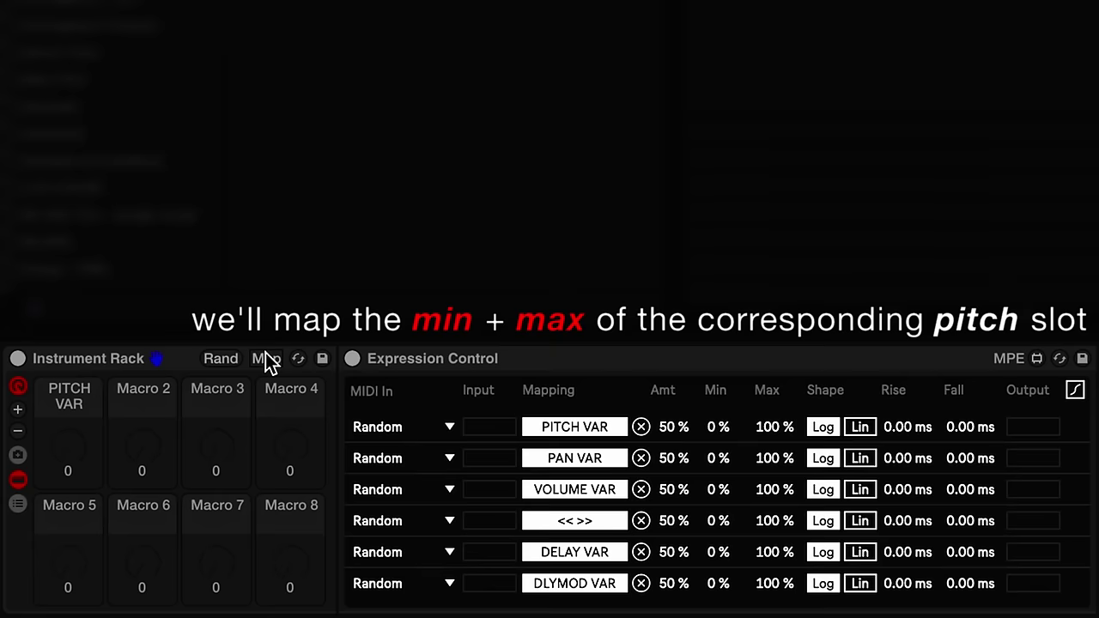
# - Assign PITCH VAR to both the Min and Max of the first Random row
pyautogui.click(267, 359)
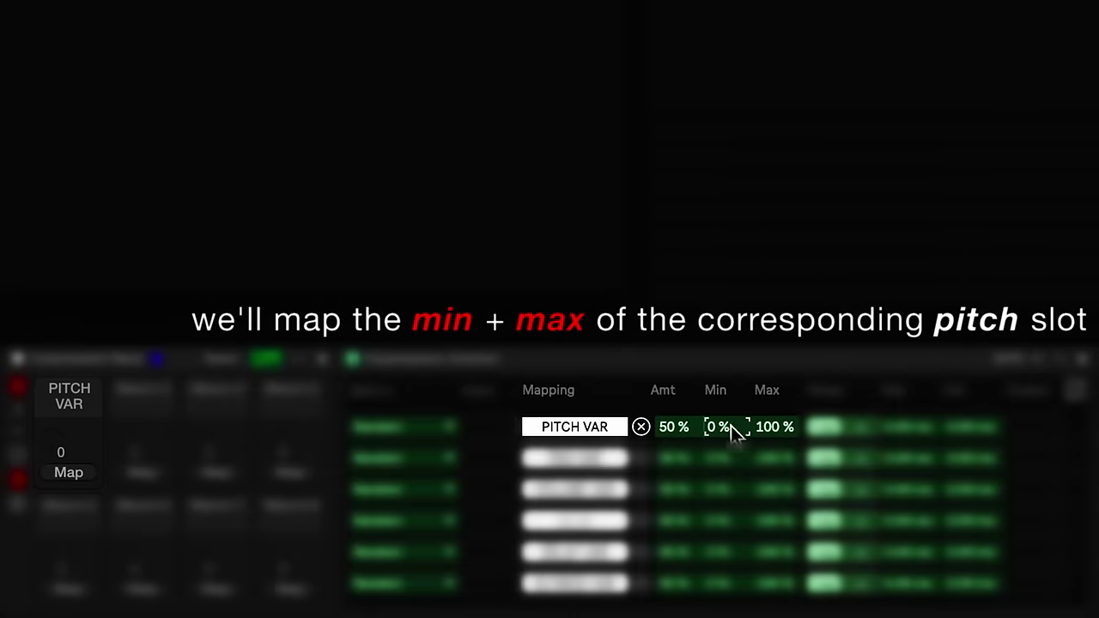
pyautogui.click(69, 473)
pyautogui.click(774, 426)
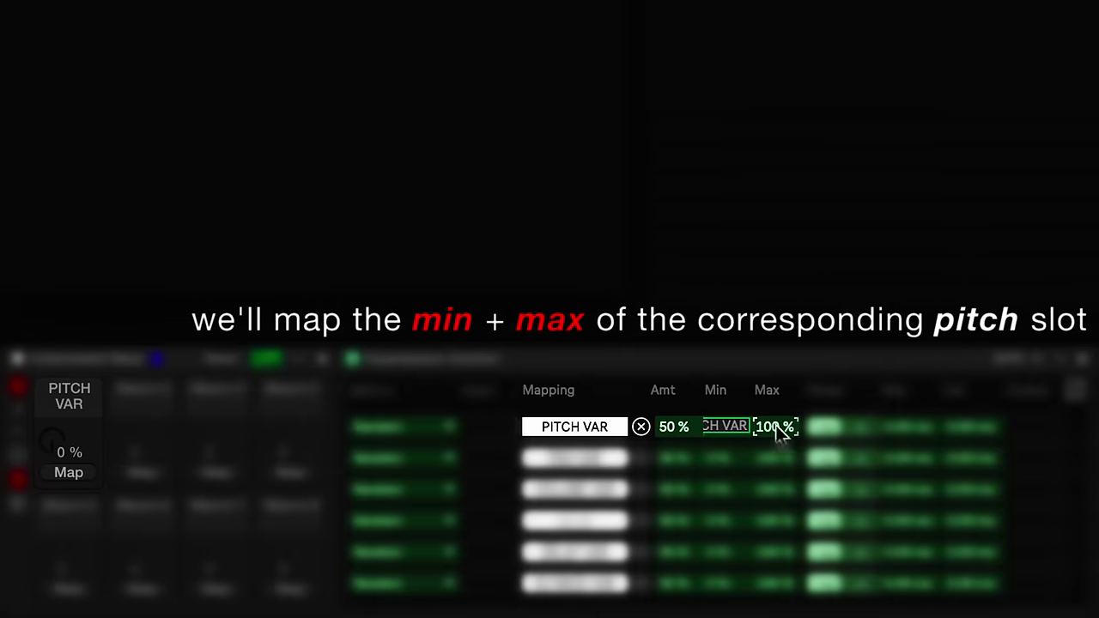
pyautogui.click(71, 473)
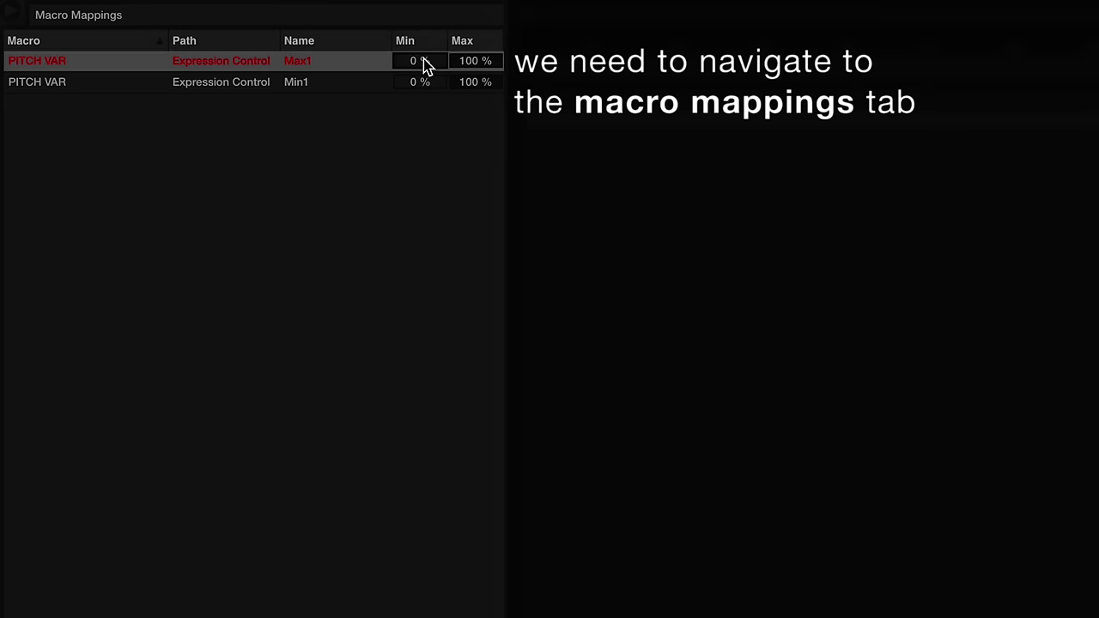
# - Set both PITCH VAR mappings' minimum to 50% and the Min1 mapping's maximum to 0%
pyautogui.click(420, 86)
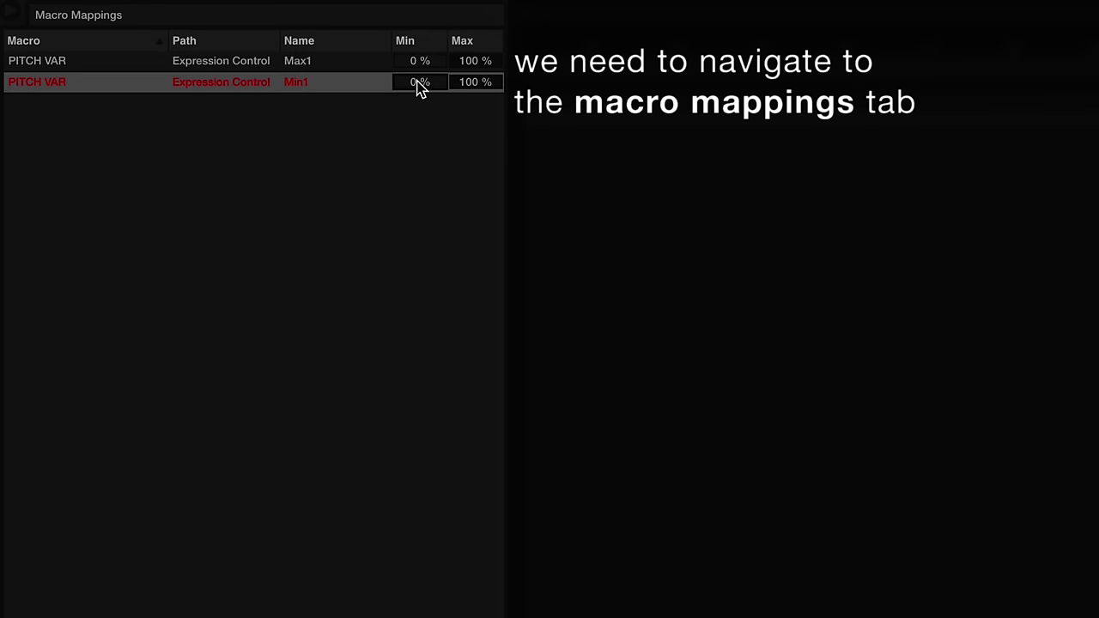
pyautogui.write('50')
pyautogui.press('Return')
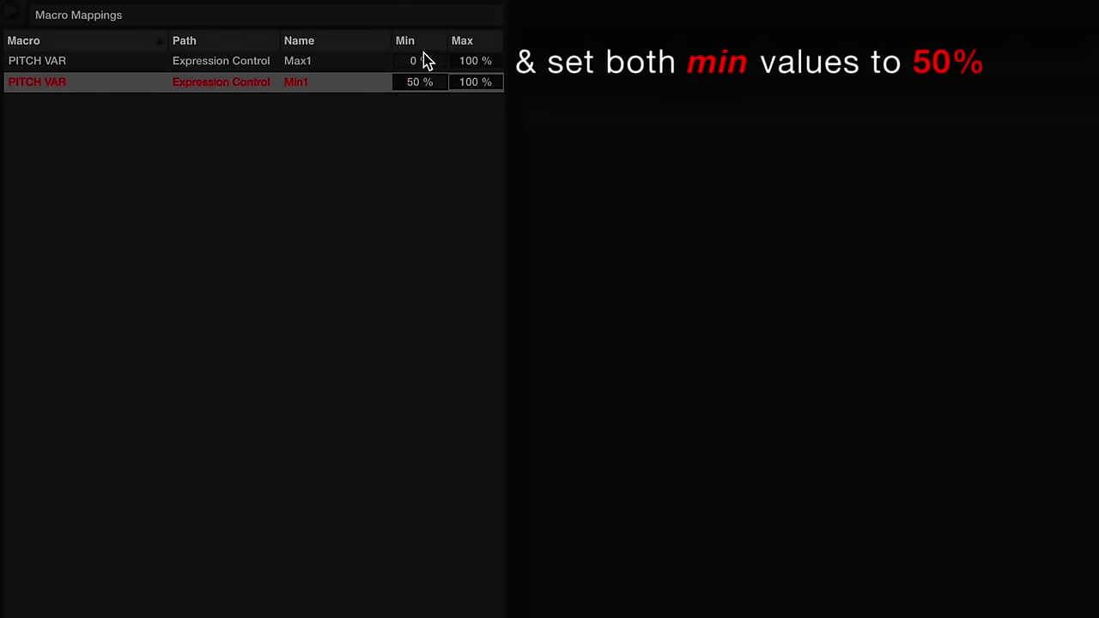
pyautogui.click(426, 62)
pyautogui.write('50')
pyautogui.press('Return')
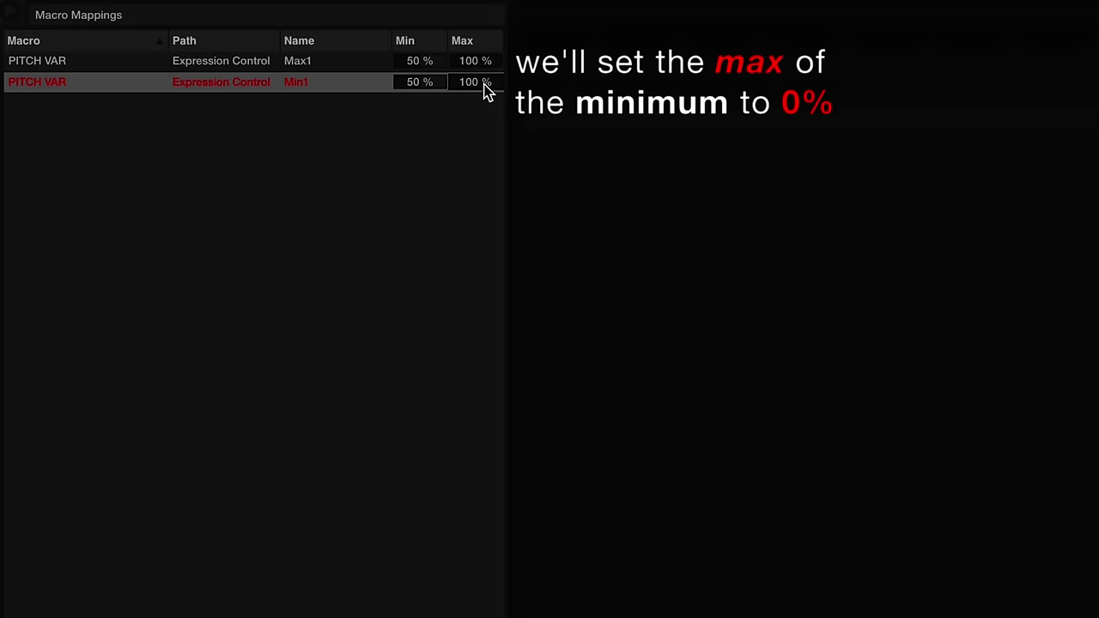
pyautogui.doubleClick(473, 83)
pyautogui.write('0')
pyautogui.press('Return')
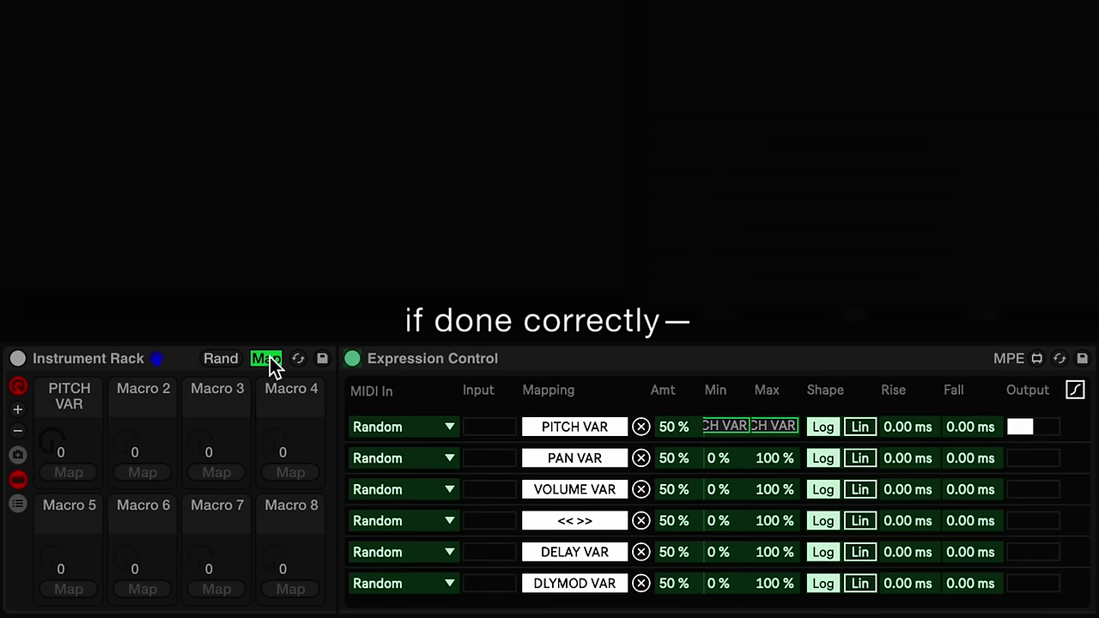
# - Exit mapping mode and raise PITCH VAR to 12, spreading the first slot to 45%–55%
pyautogui.click(268, 358)
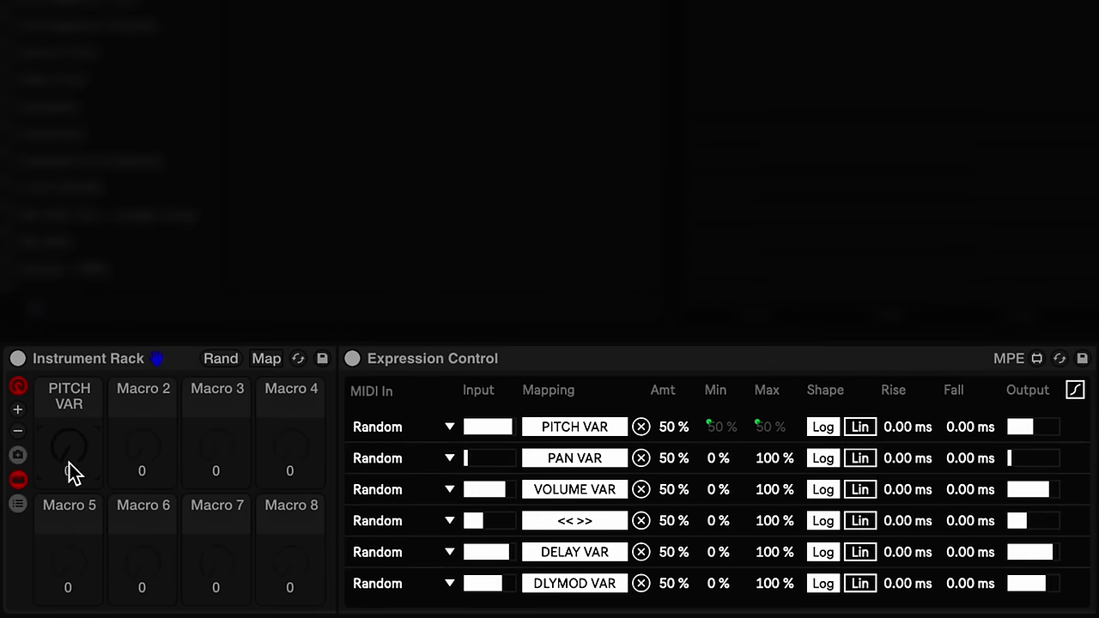
pyautogui.moveTo(68, 457)
pyautogui.mouseDown()
pyautogui.moveTo(68, 346)
pyautogui.moveTo(58, 468)
pyautogui.mouseUp()
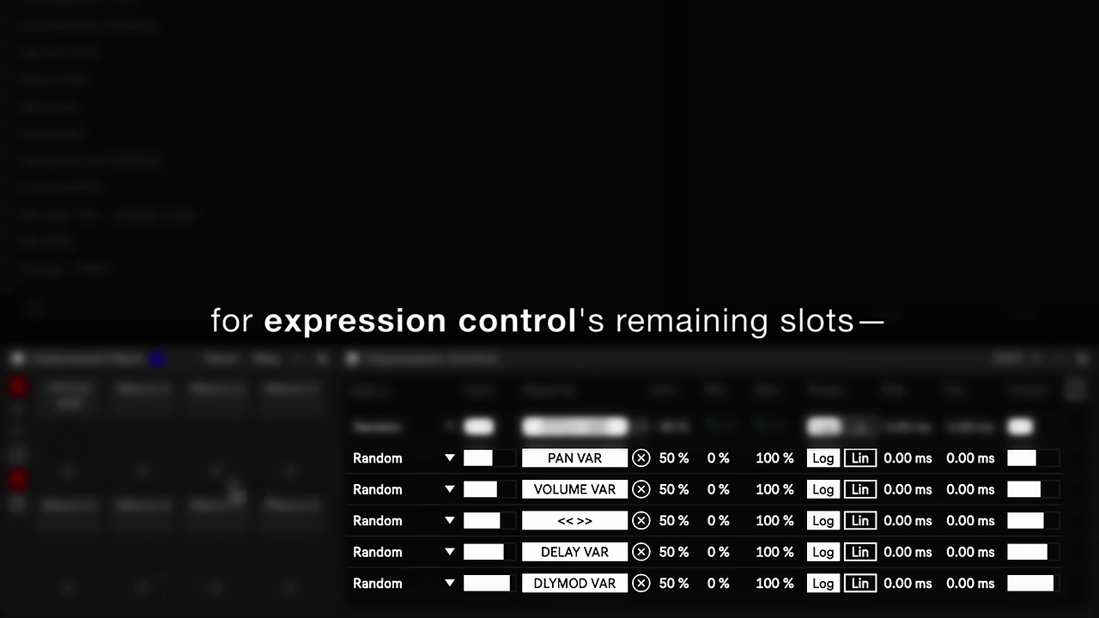
# - Name the third macro 'VOLUME VAR'
pyautogui.click(229, 453)
pyautogui.hotkey('ctrl', 'r')
pyautogui.write('VO')
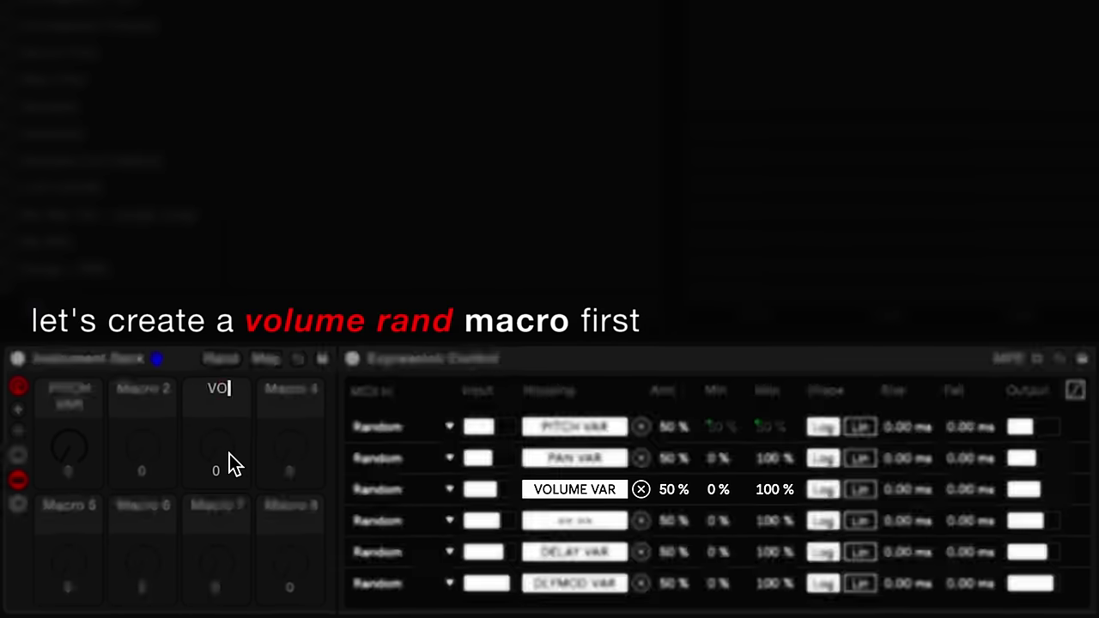
pyautogui.write('LUME VAR')
pyautogui.press('Return')
# - Map VOLUME VAR to its row's Min and Max, and DLYMOD VAR to its row's Max
pyautogui.click(266, 358)
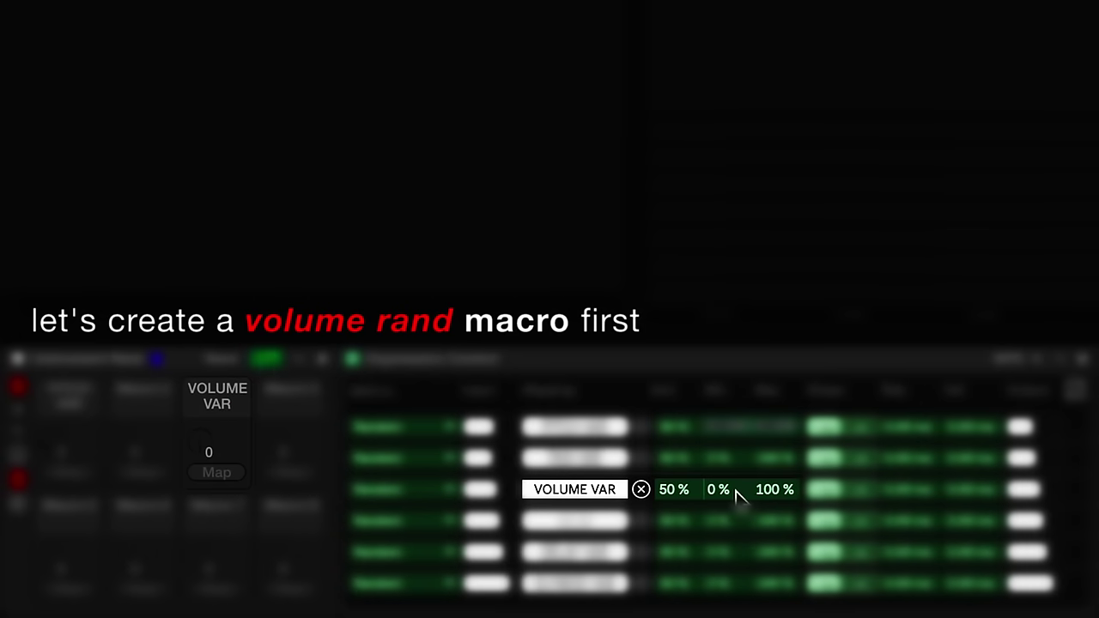
pyautogui.click(227, 480)
pyautogui.click(774, 491)
pyautogui.click(232, 480)
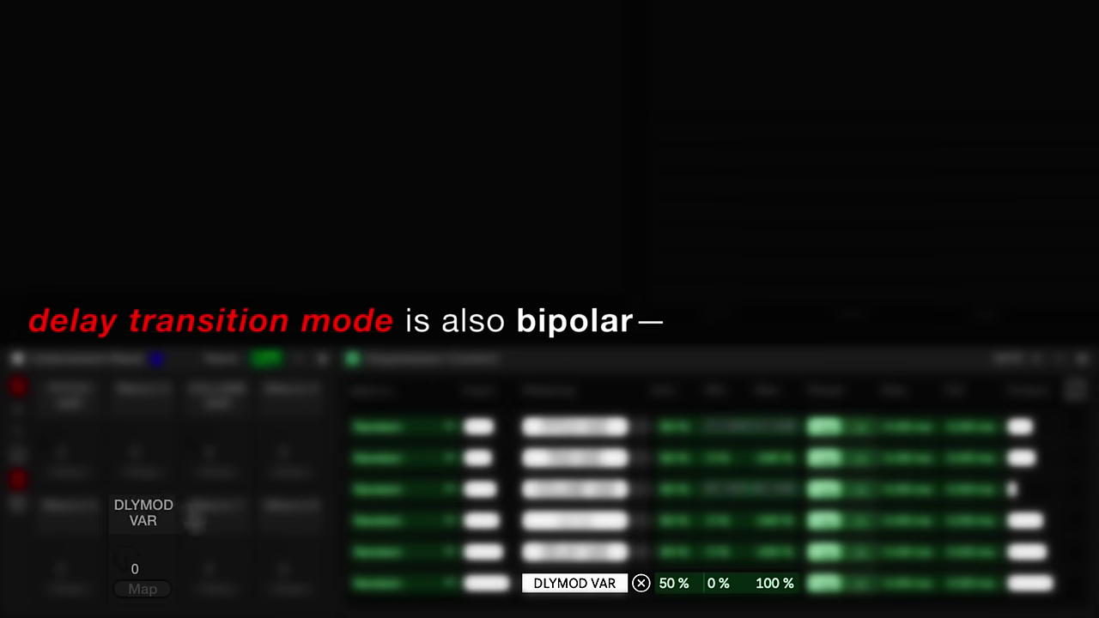
pyautogui.click(719, 583)
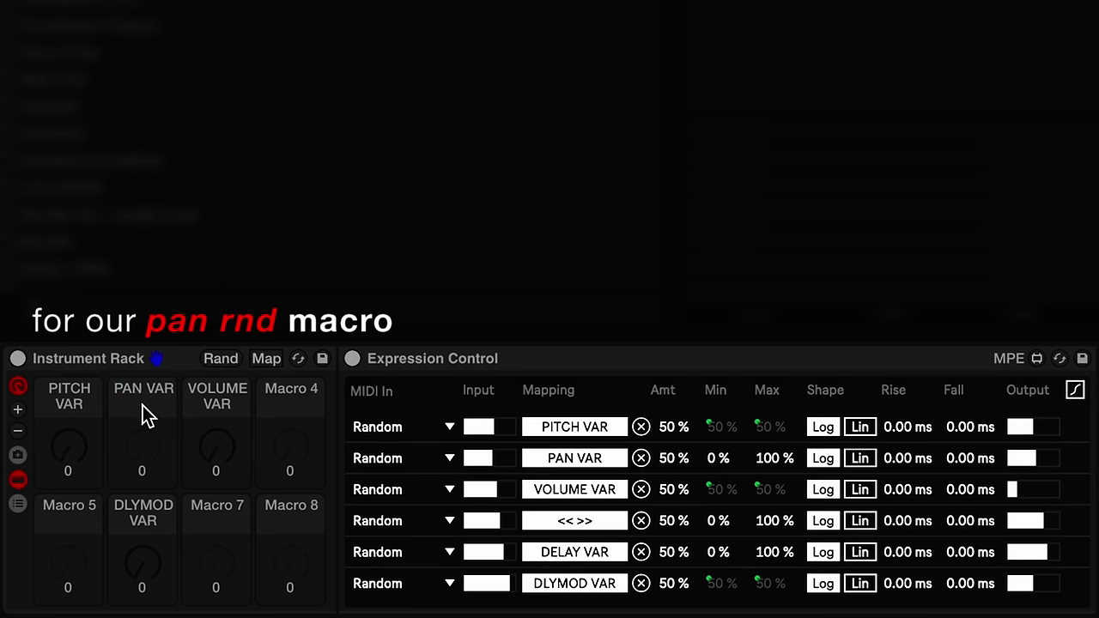
# - Map PAN VAR to its row's Max, set it to 0%, and start renaming the fourth macro
pyautogui.click(266, 358)
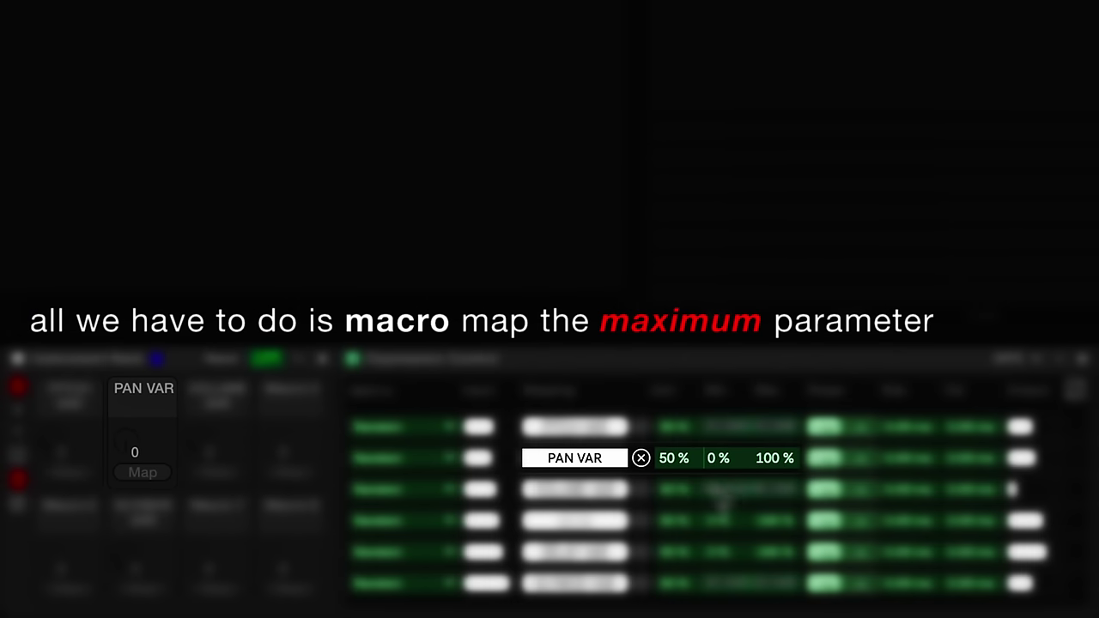
pyautogui.click(775, 458)
pyautogui.click(142, 473)
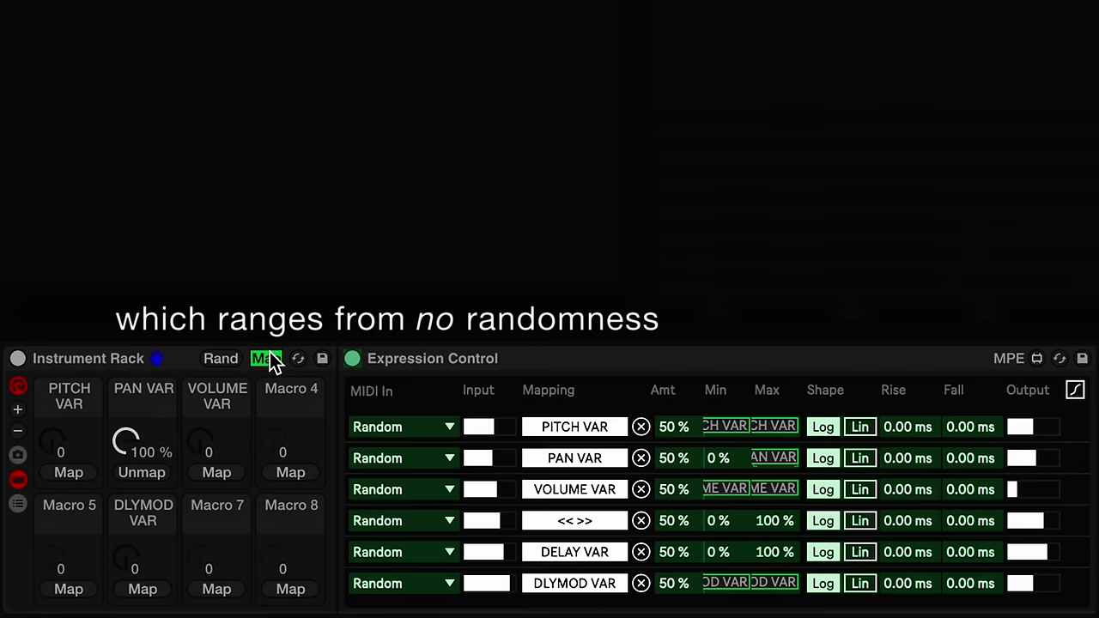
pyautogui.click(269, 358)
pyautogui.moveTo(146, 449); pyautogui.dragTo(147, 533)
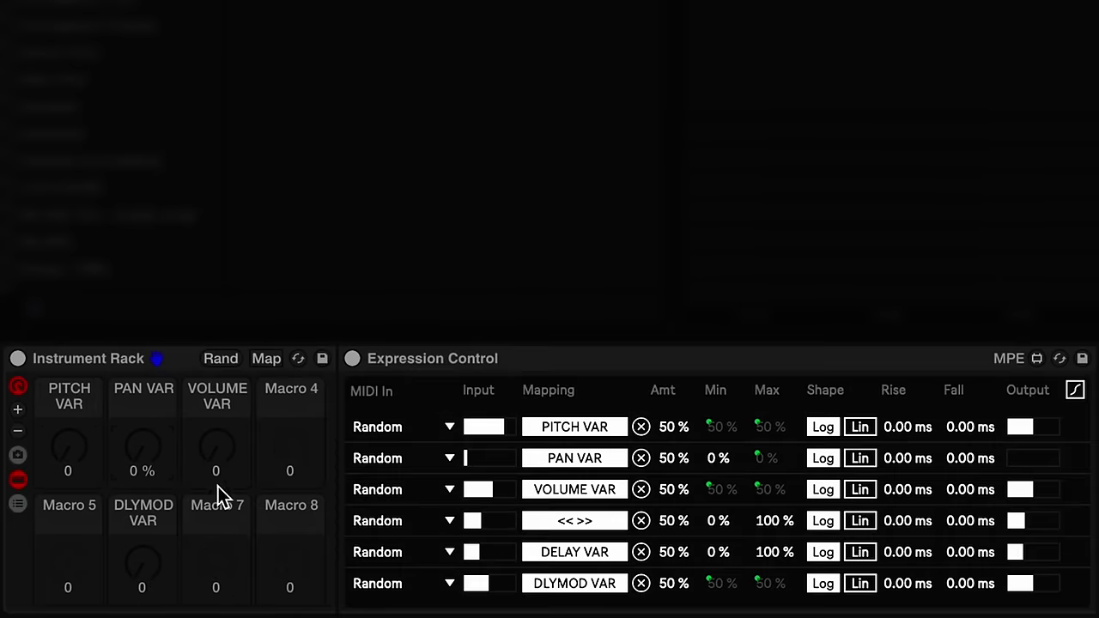
pyautogui.click(288, 393)
pyautogui.hotkey('ctrl', 'r')
# - Name the fourth macro '<<>>', map it to the << >> row's Max, and map Decay to the last macro
pyautogui.write('<<>>')
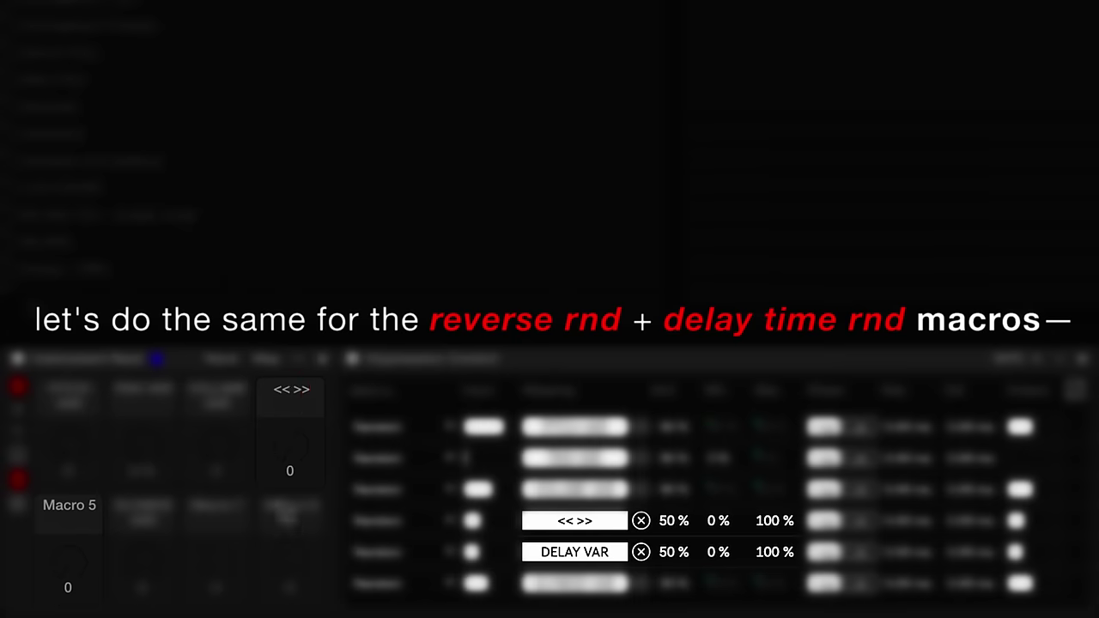
pyautogui.click(266, 359)
pyautogui.click(296, 475)
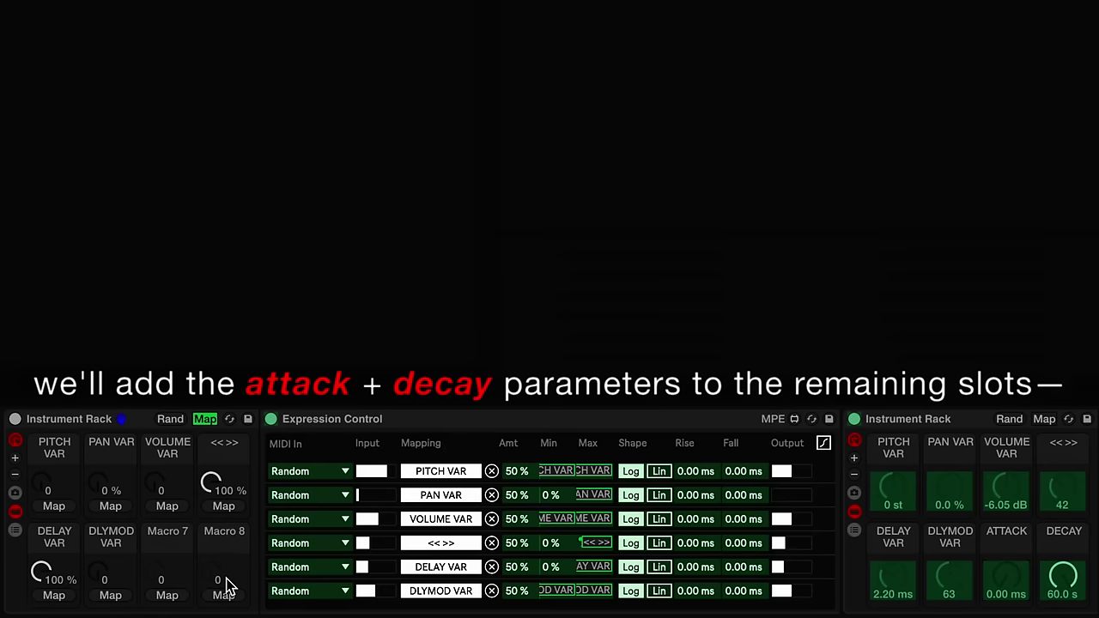
pyautogui.click(1063, 575)
pyautogui.click(223, 595)
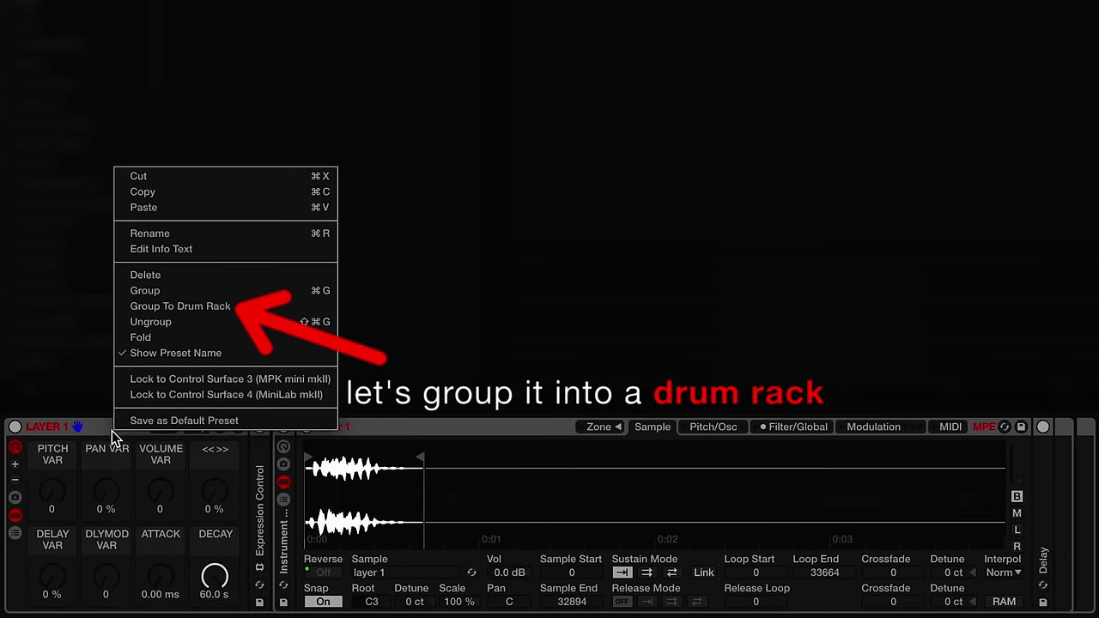
# - Wrap the layer in a Drum Rack and map all eight layer macros to its macros
pyautogui.click(190, 307)
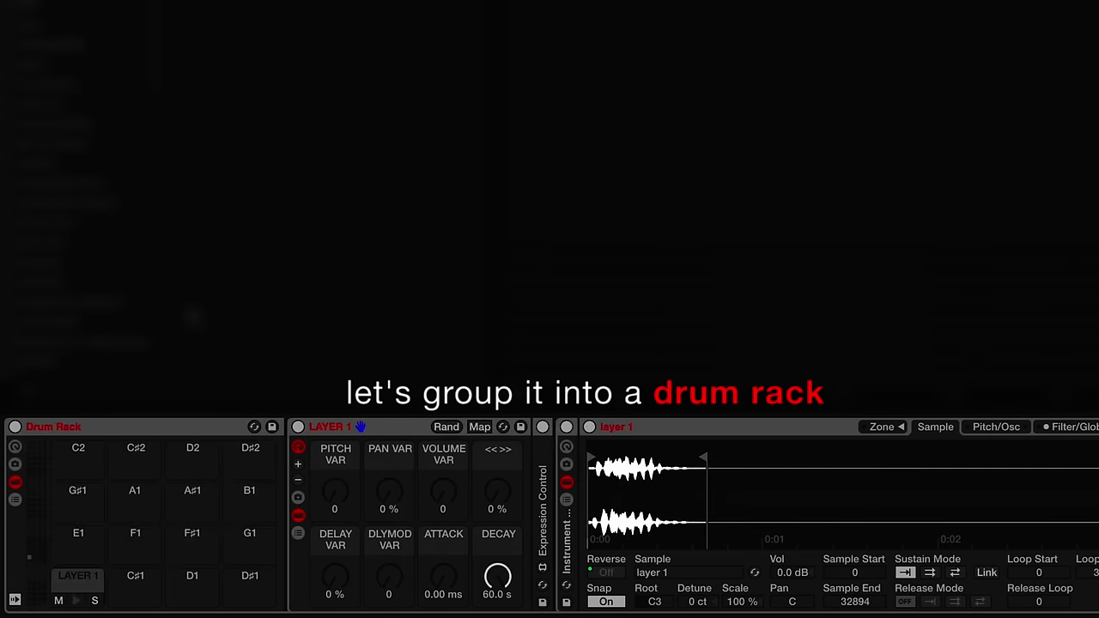
pyautogui.click(550, 495)
pyautogui.click(610, 495)
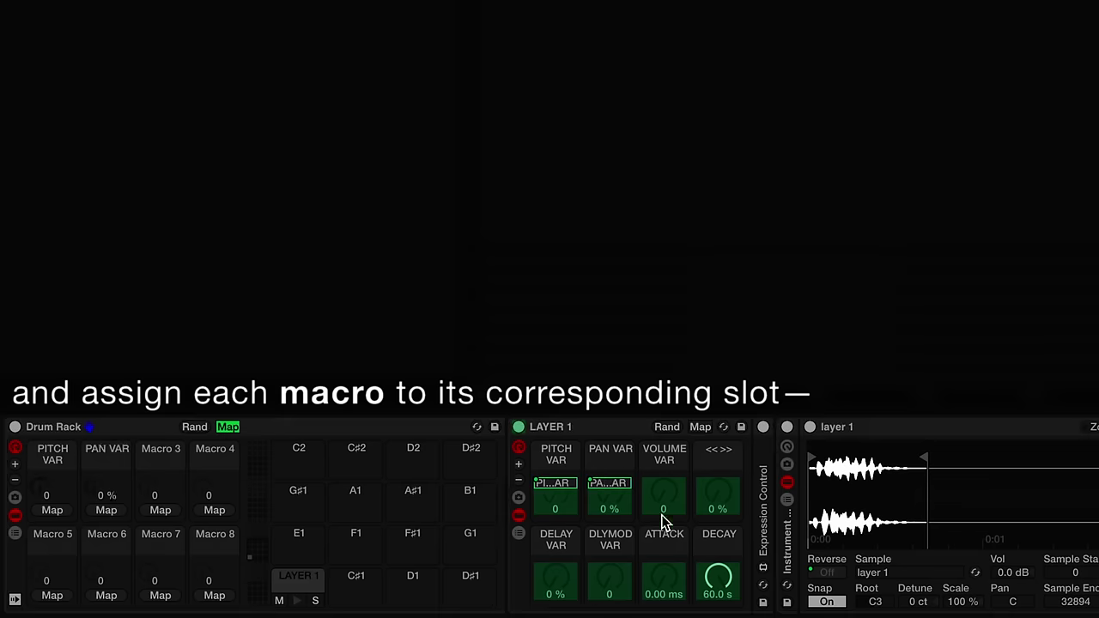
pyautogui.click(662, 502)
pyautogui.click(718, 498)
pyautogui.click(554, 592)
pyautogui.click(610, 584)
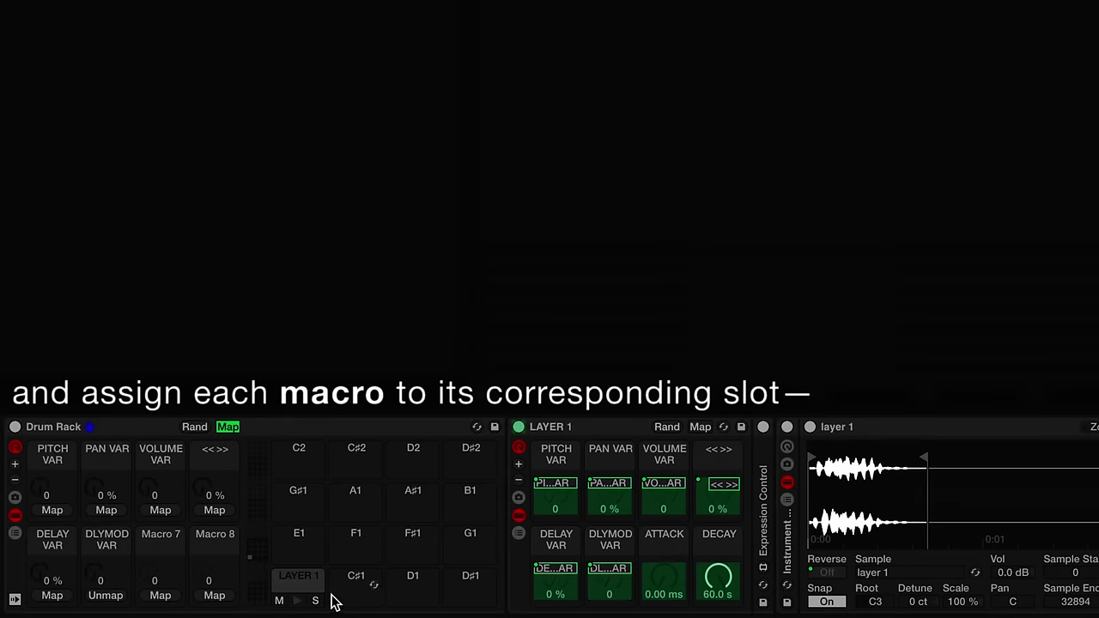
pyautogui.click(664, 583)
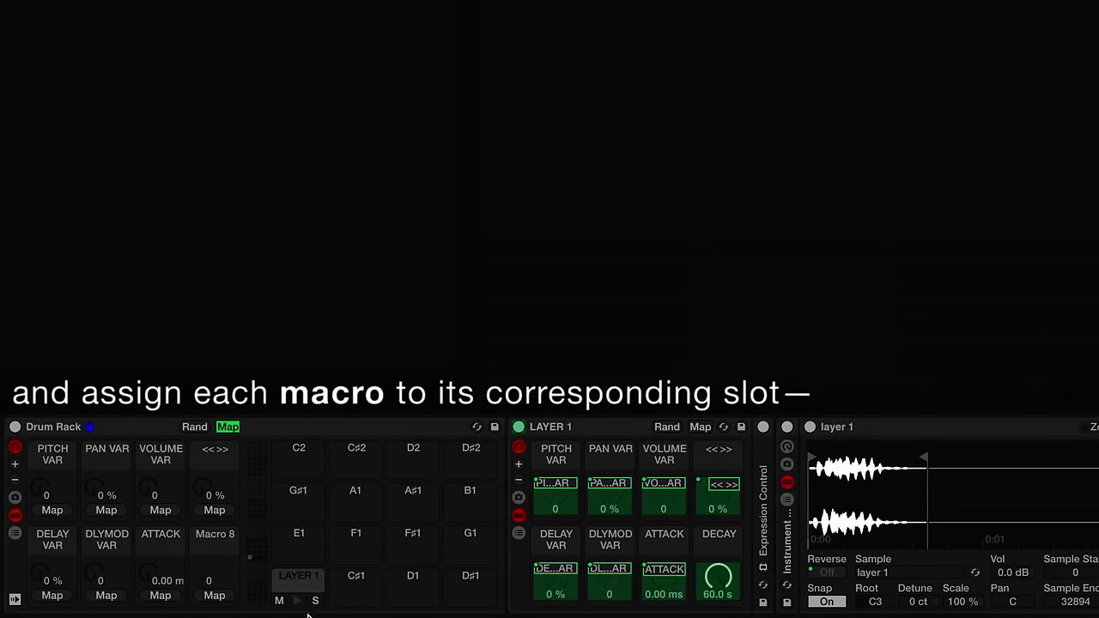
pyautogui.click(227, 427)
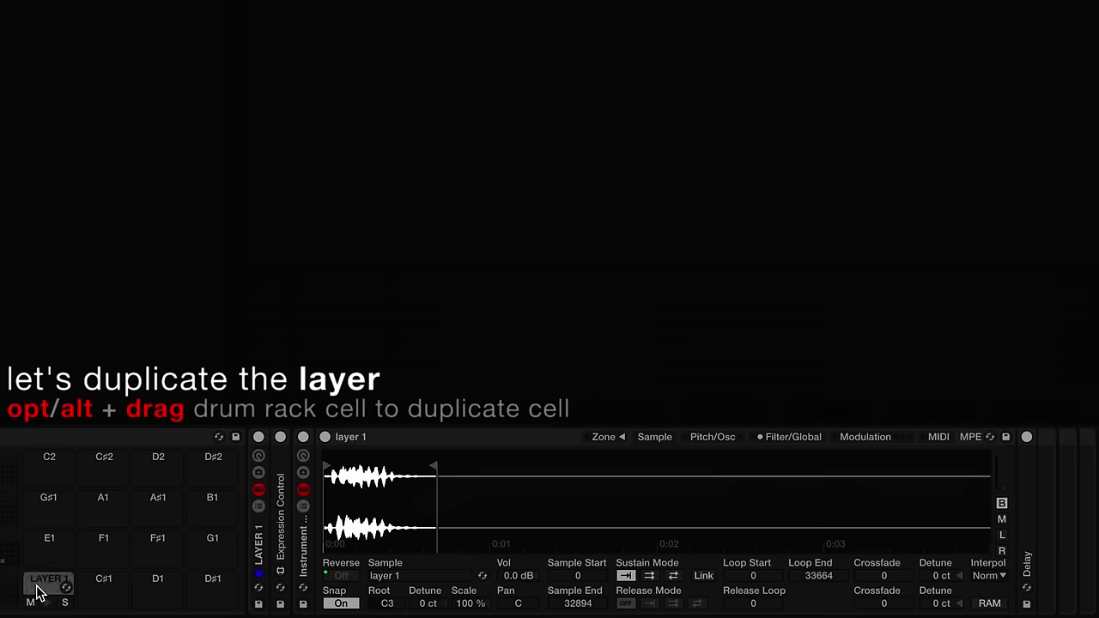
# - Duplicate the LAYER 1 pad onto C#1 and load a new sample with a longer play region
pyautogui.moveTo(37, 589); pyautogui.dragTo(92, 592)
pyautogui.moveTo(248, 221); pyautogui.dragTo(371, 508)
pyautogui.moveTo(435, 470); pyautogui.dragTo(565, 475)
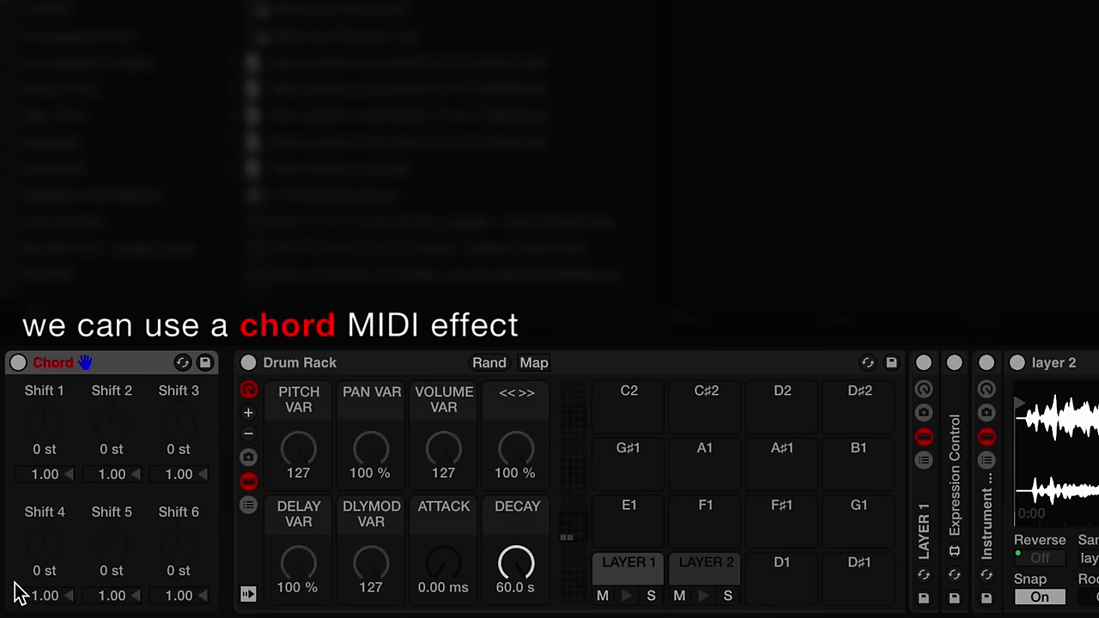
# - Raise the Chord effect's Shift 1 to +1 st
pyautogui.moveTo(48, 435); pyautogui.dragTo(49, 430)
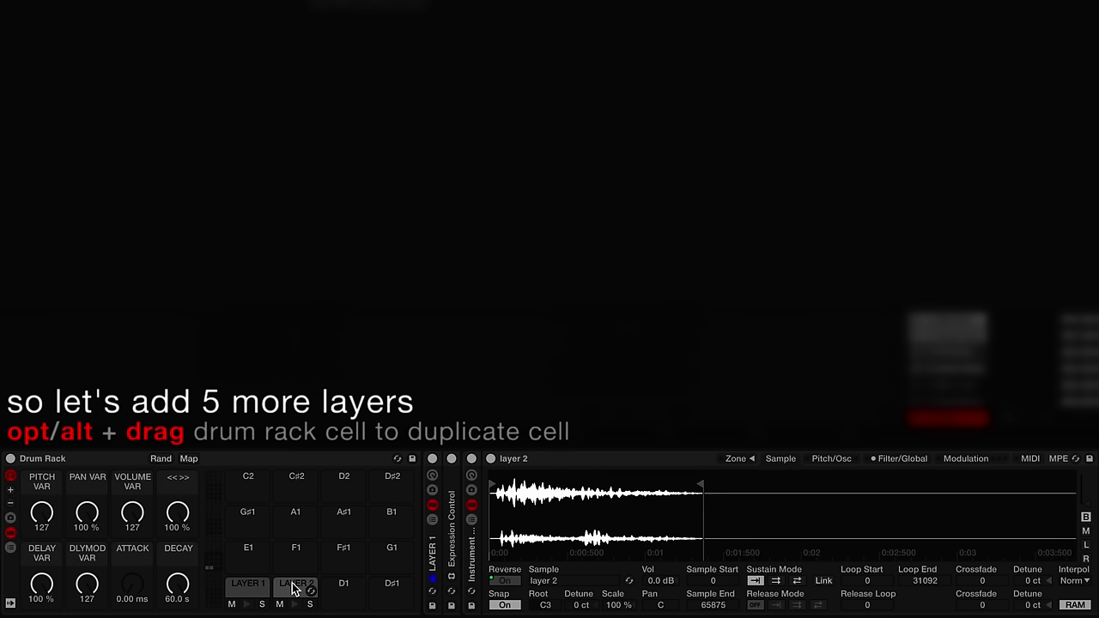
# - Duplicate the LAYER 2 pad into the next empty pad
pyautogui.moveTo(295, 589); pyautogui.dragTo(348, 562)
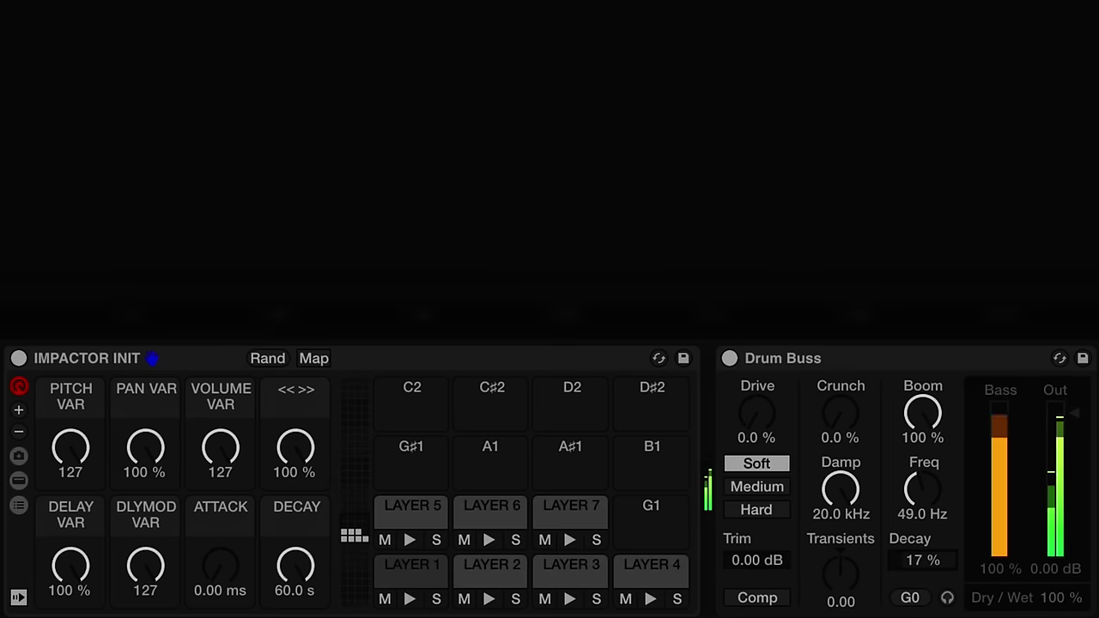
# - Stop playback of the Impactor rack
pyautogui.press('space')
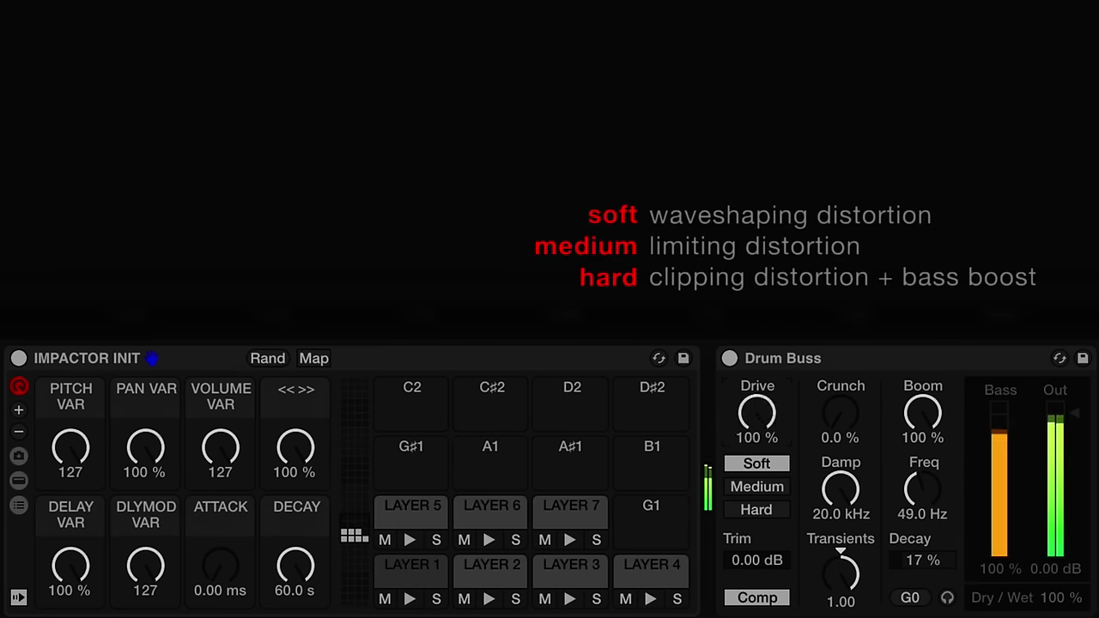
# - Compare Hard and Medium distortion, settle on Hard, and set Drive to 20 % and Crunch to 17 %
pyautogui.click(764, 508)
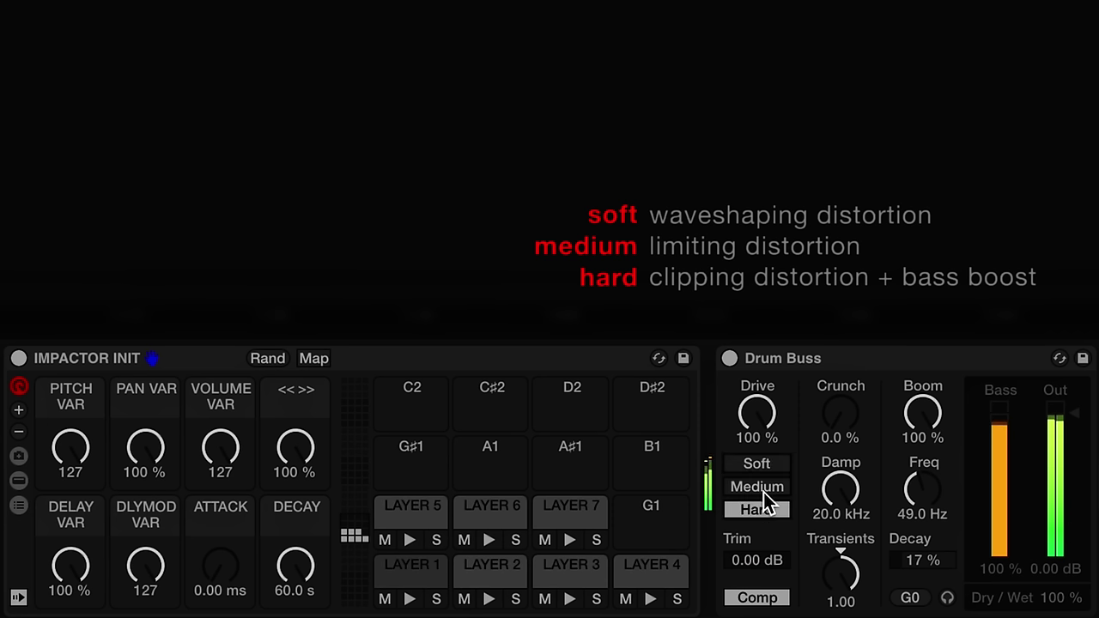
pyautogui.click(763, 492)
pyautogui.click(764, 509)
pyautogui.moveTo(757, 423); pyautogui.dragTo(756, 443)
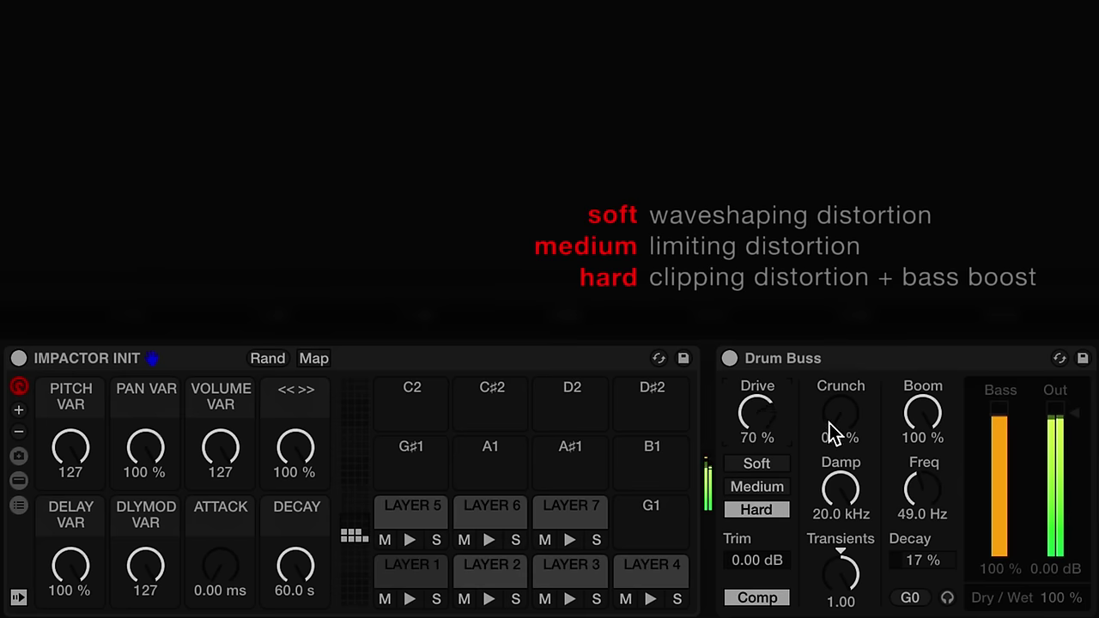
pyautogui.moveTo(830, 423)
pyautogui.mouseDown()
pyautogui.moveTo(830, 404)
pyautogui.moveTo(841, 406)
pyautogui.moveTo(841, 438)
pyautogui.mouseUp()
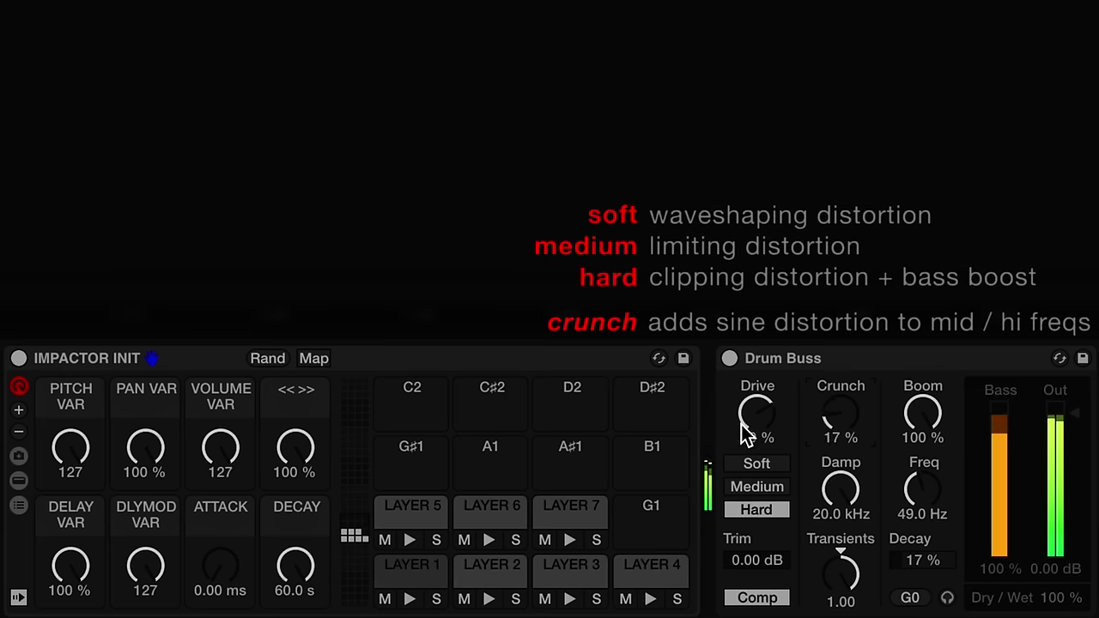
pyautogui.moveTo(759, 451)
pyautogui.mouseDown()
pyautogui.moveTo(759, 481)
pyautogui.moveTo(760, 441)
pyautogui.moveTo(760, 456)
pyautogui.mouseUp()
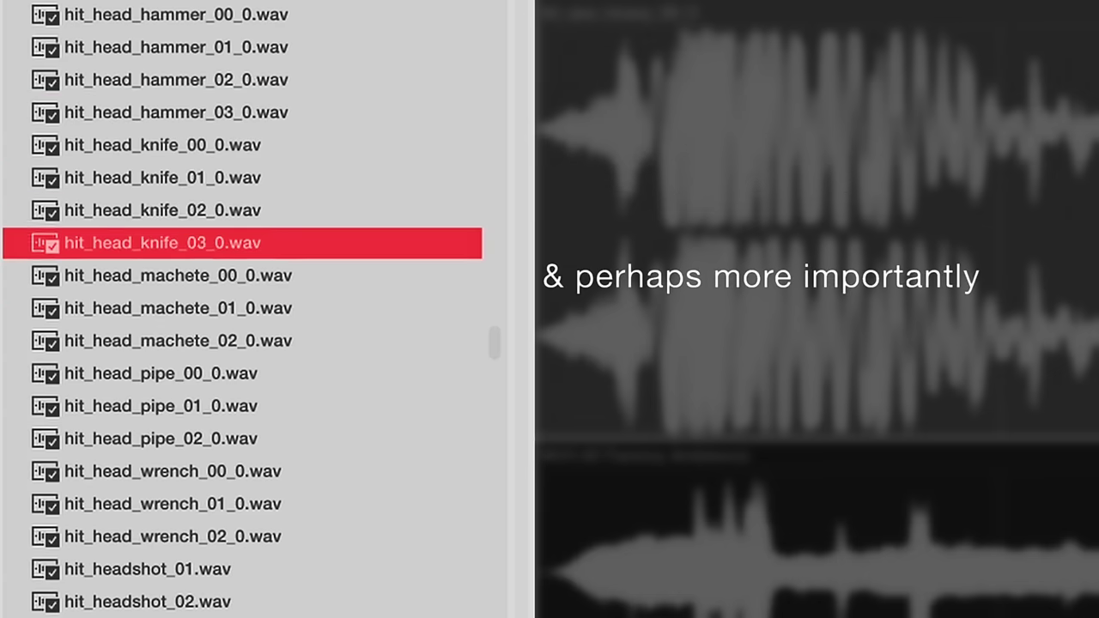
# - Preview hit_head_machete_00, 01 and 02 in the browser one after another
pyautogui.click(163, 275)
pyautogui.click(163, 307)
pyautogui.click(163, 340)
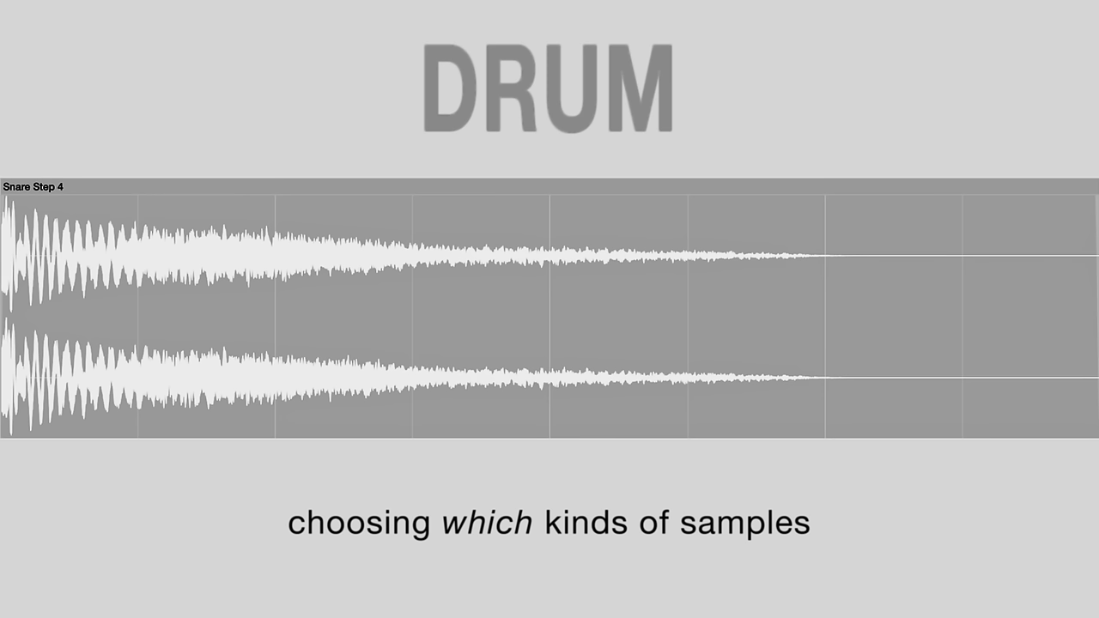